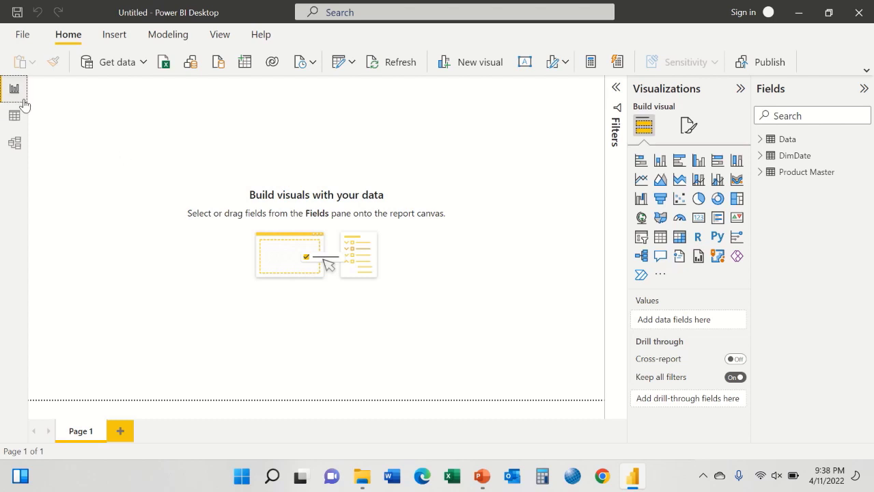
Examine the rows and columns of the Data table and the fields of DimDate and Product Master
click(15, 118)
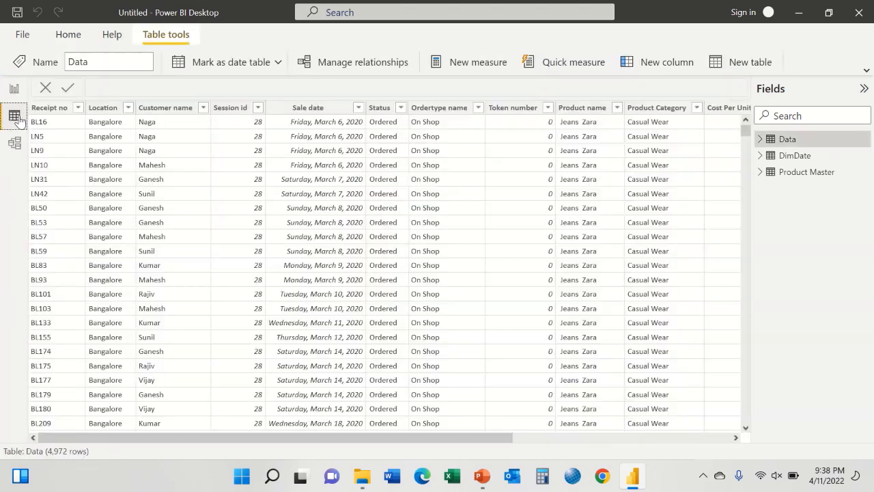
click(760, 140)
click(760, 140)
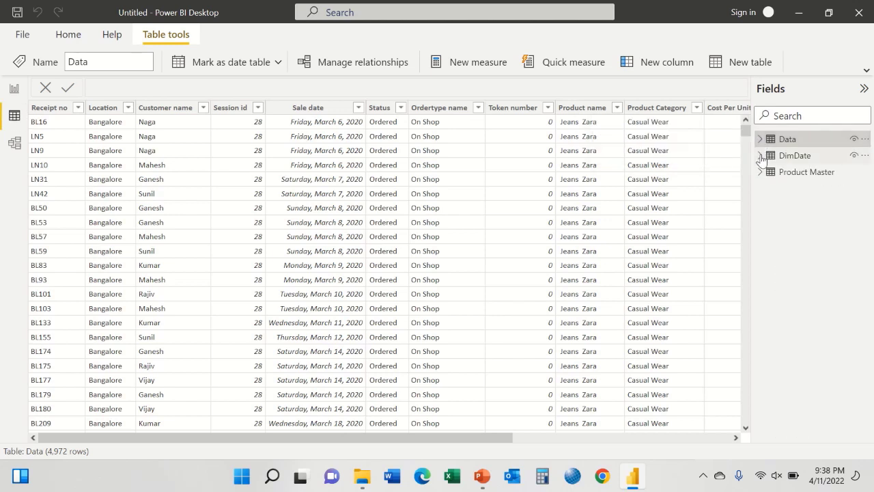
click(761, 156)
click(760, 156)
click(760, 172)
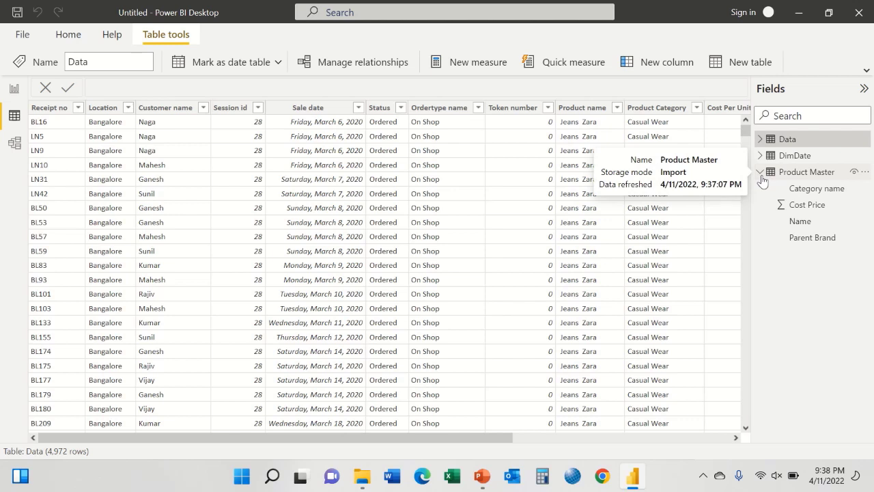
click(760, 172)
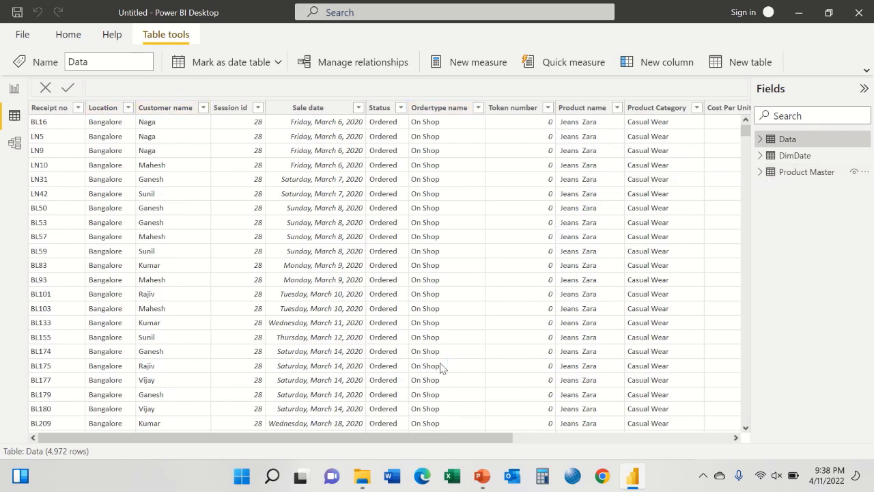
drag(444, 439, 613, 456)
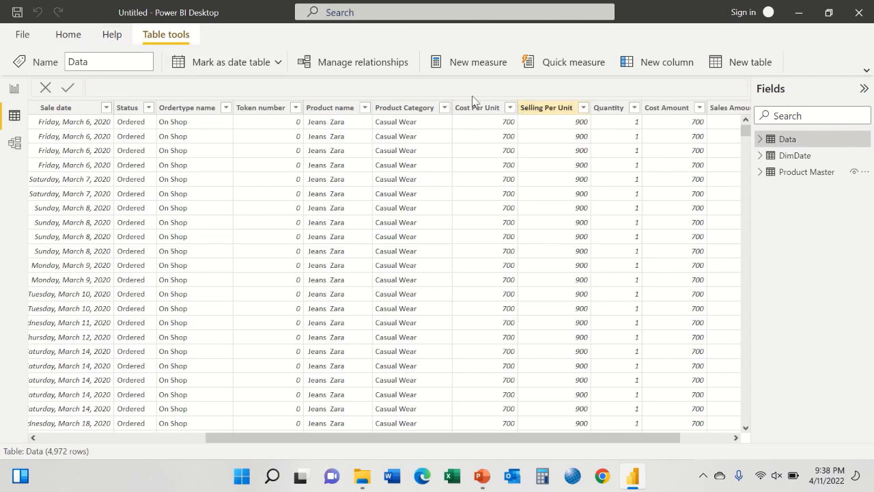
Add a calculated column to the Data table: Product Full Name = Data[Product name] & "-" & Data[Product Category]
click(650, 63)
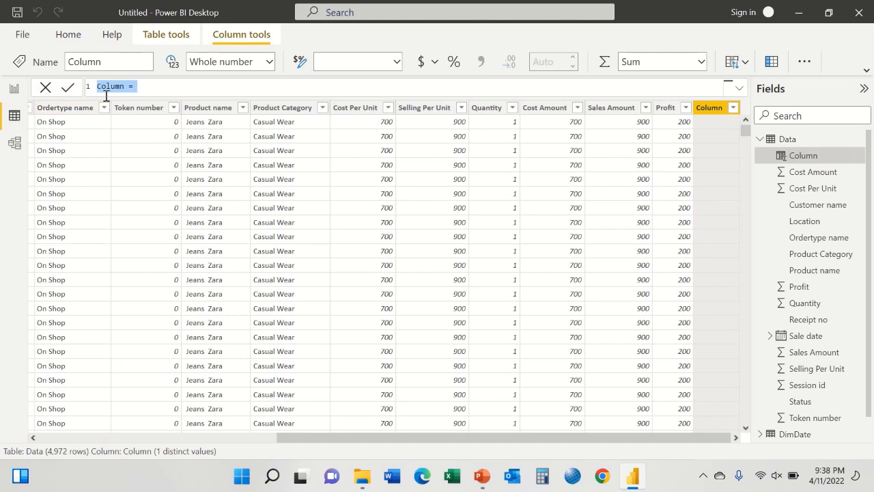
text(P)
text(pr)
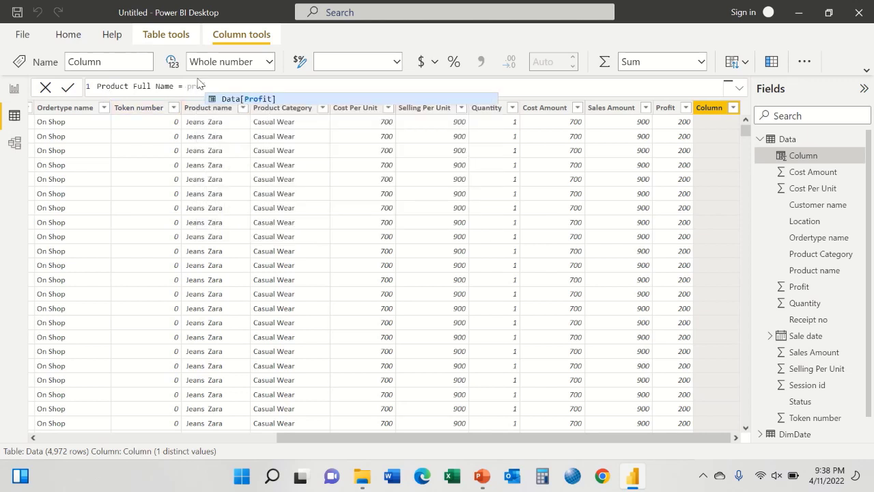
text(oduct)
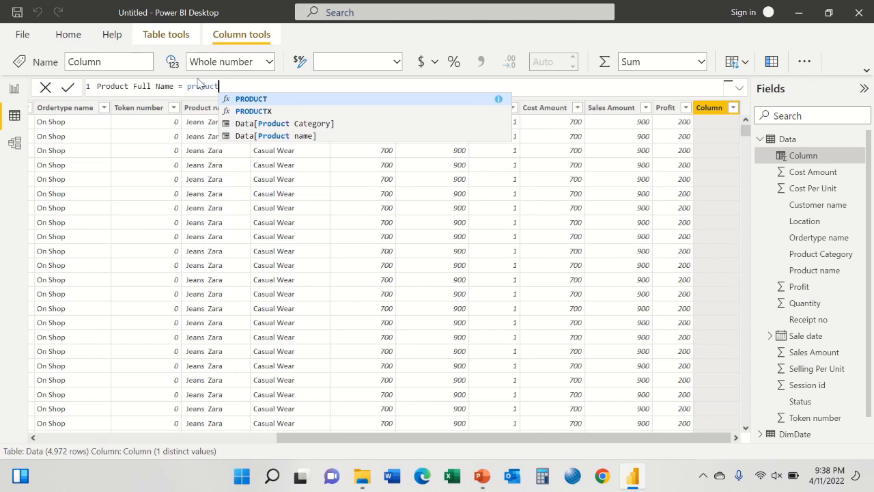
key(Down)
key(Down)
key(Down)
key(Tab)
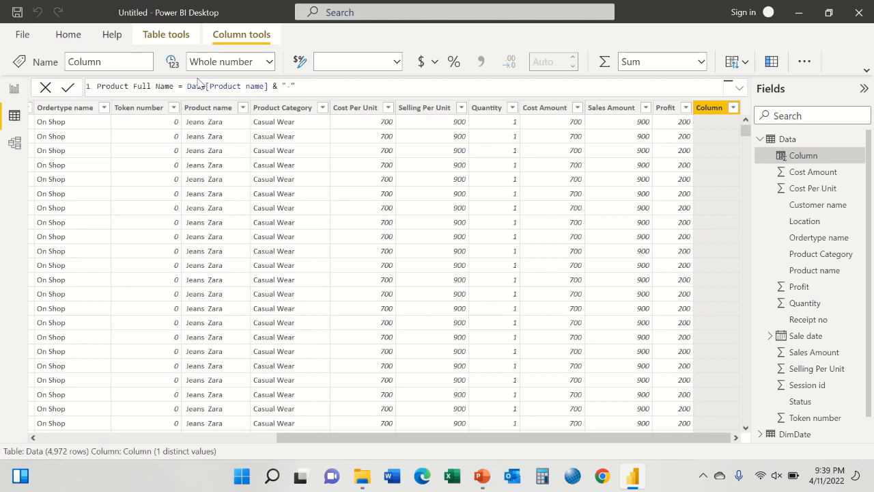
text(& "-" & product)
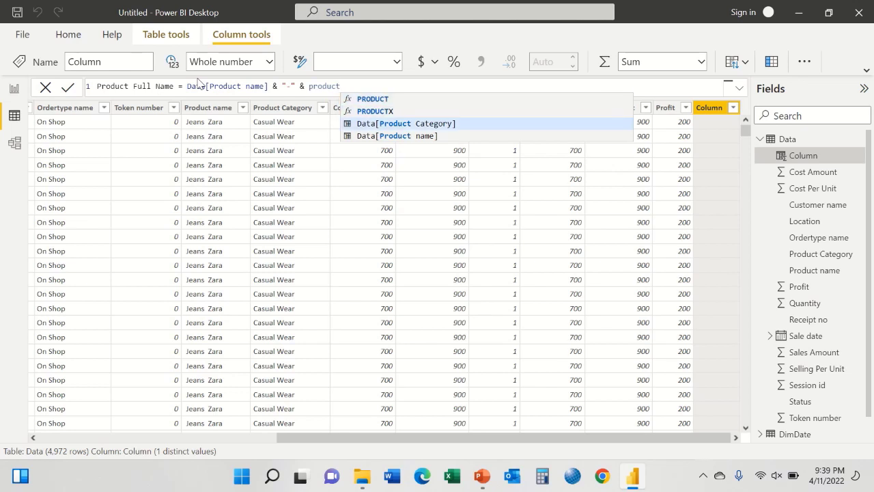
key(Tab)
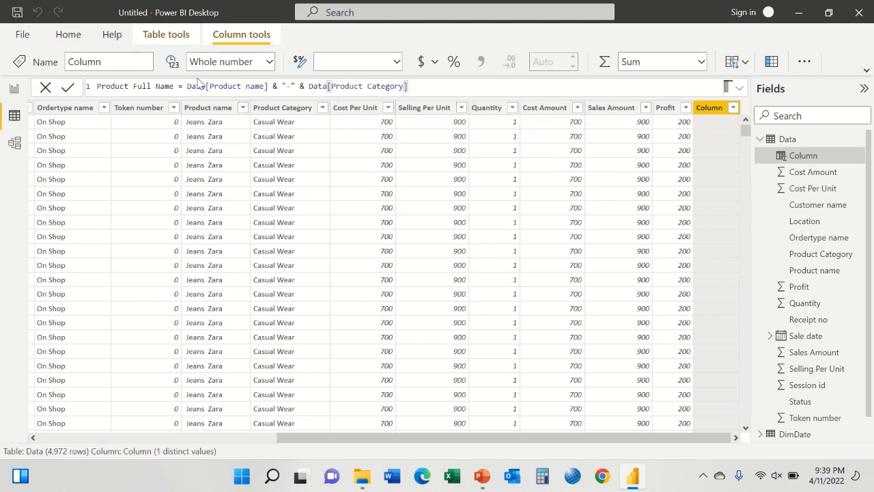
key(Return)
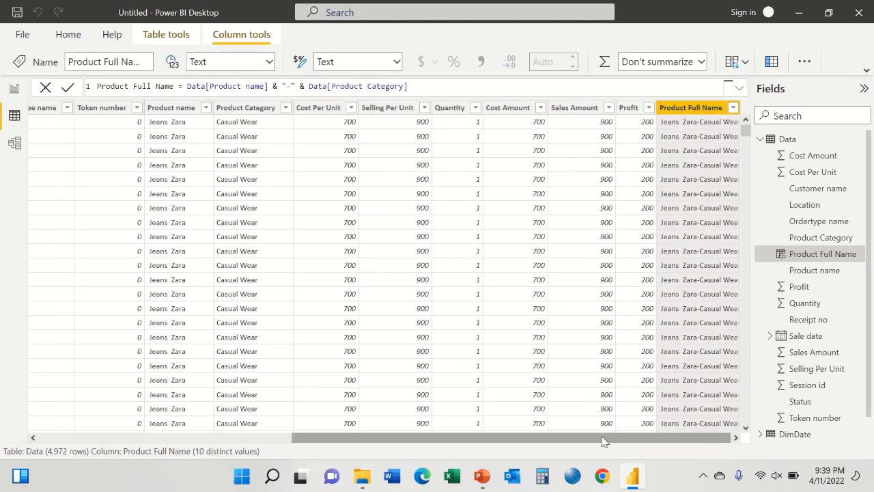
drag(603, 437, 107, 327)
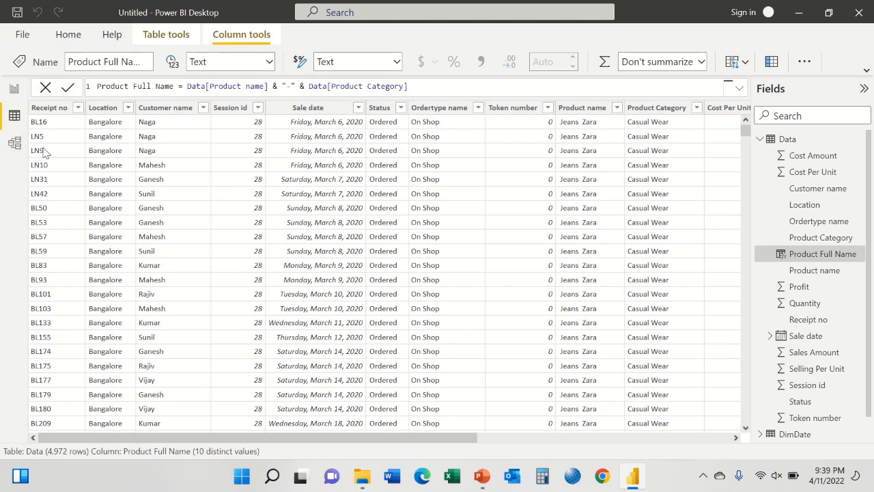
Show the model diagram with the Properties and Fields panes collapsed, and move the DimDate table closer to Data
click(14, 145)
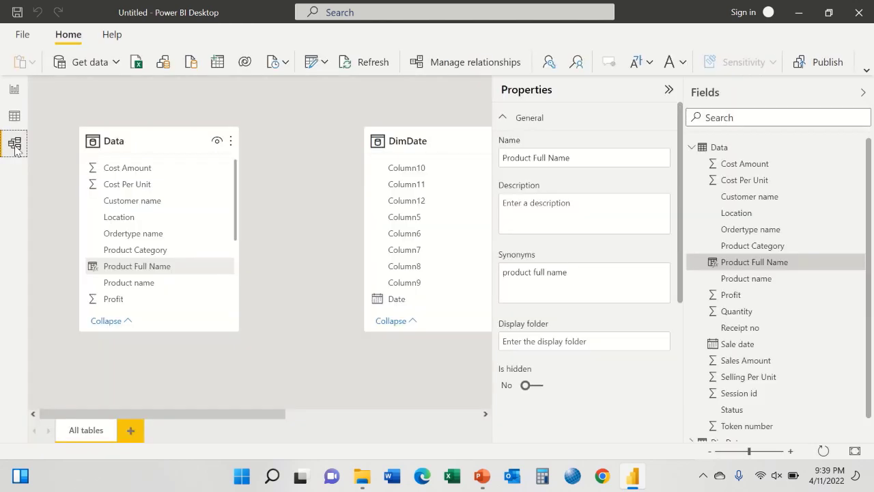
click(669, 91)
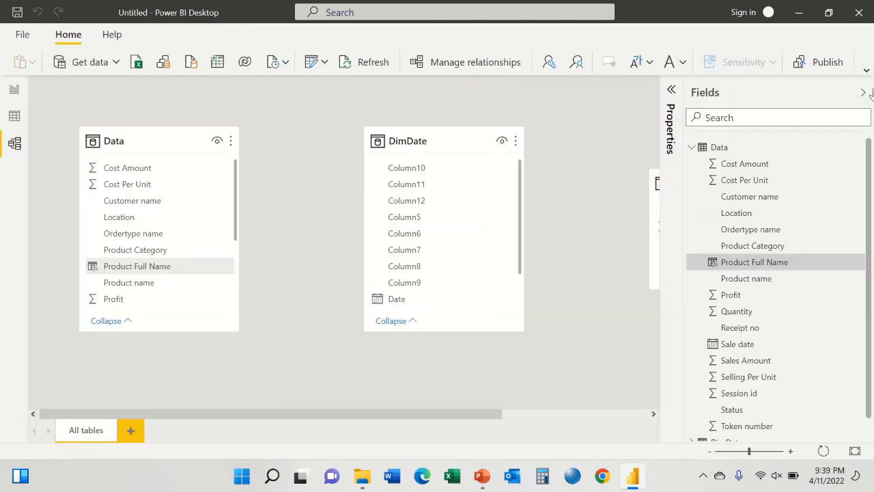
click(863, 92)
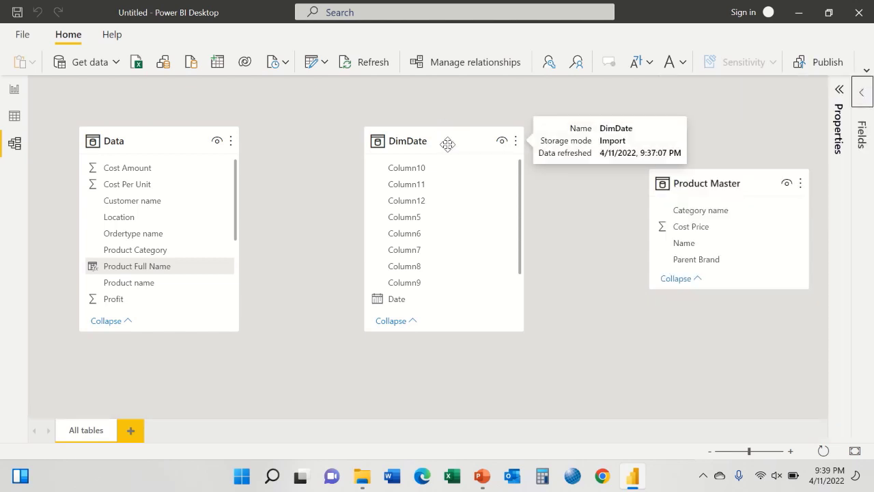
drag(478, 141, 402, 82)
Delete the unneeded columns Column5 through Column12 from the DimDate table in the model
click(363, 168)
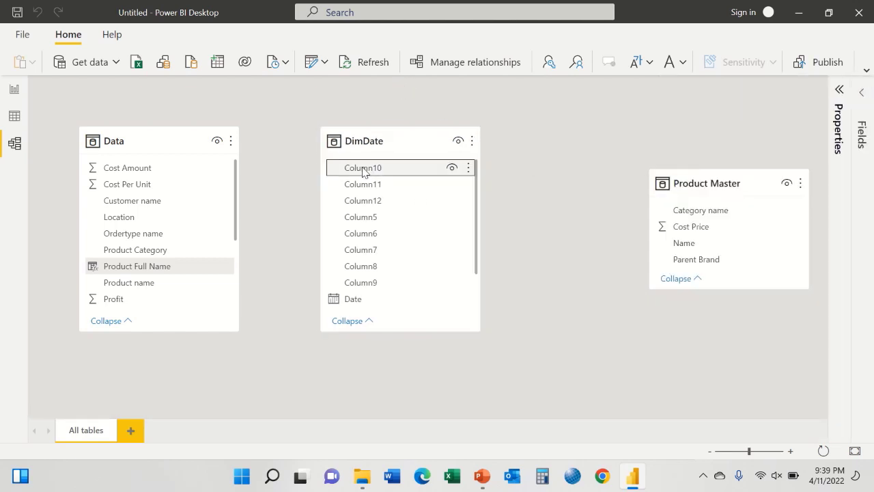
key(Down)
key(Down)
key(Up)
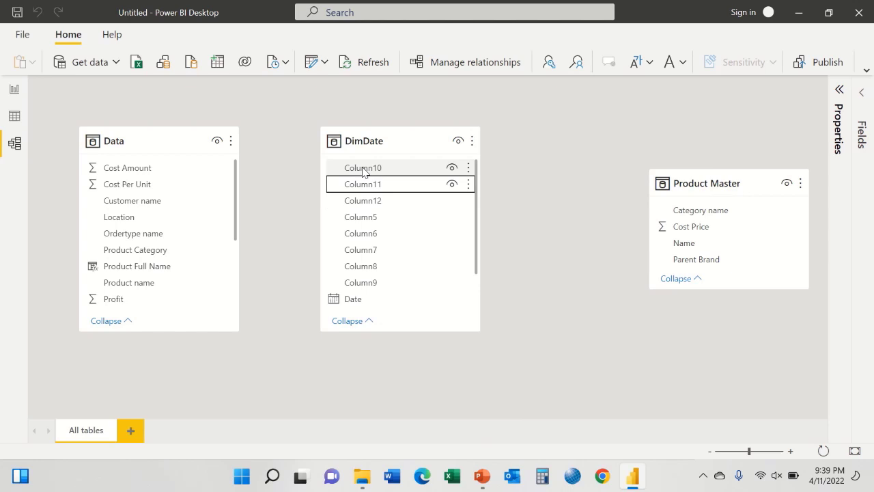
ctrl+click(364, 205)
ctrl+click(367, 219)
ctrl+click(369, 235)
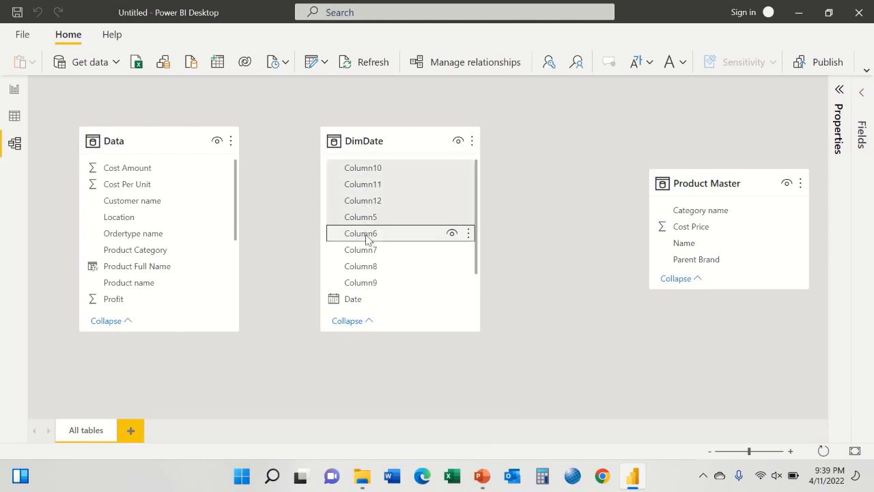
ctrl+click(374, 254)
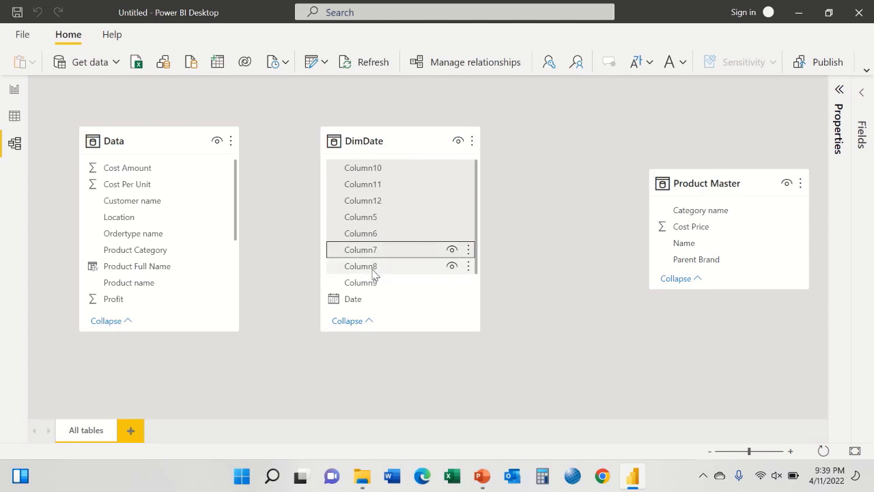
ctrl+click(374, 269)
ctrl+click(374, 284)
right_click(375, 285)
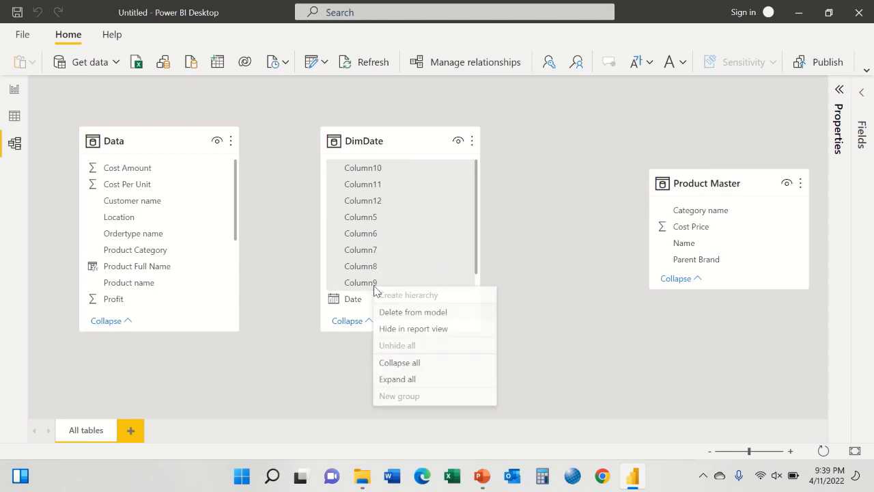
click(424, 312)
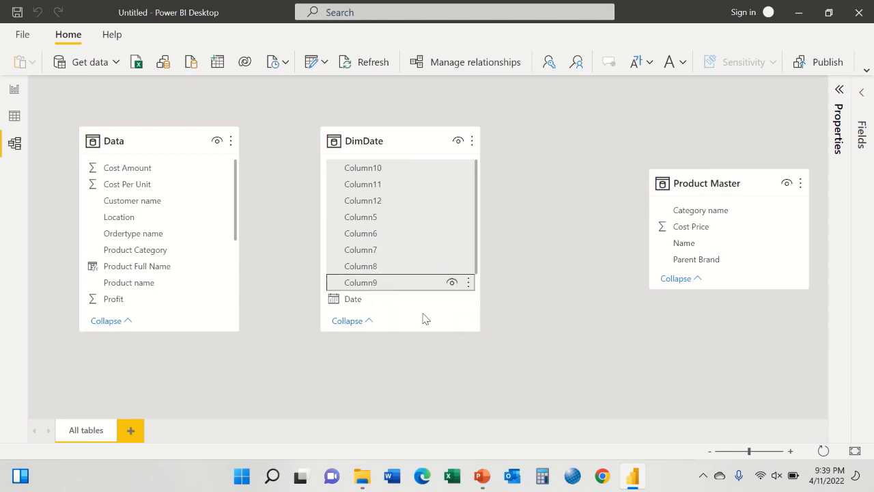
click(519, 263)
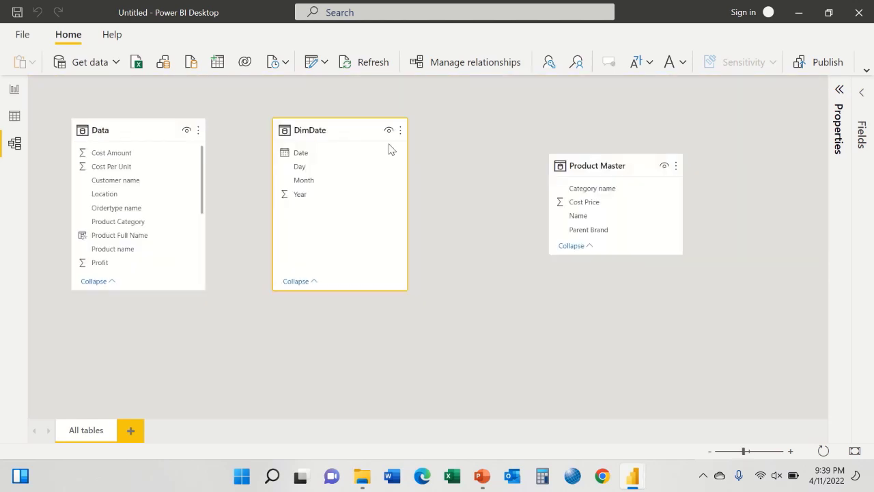
Rearrange the model diagram by shifting DimDate slightly away from Data, Product Master closer and lower, and Data lower
drag(340, 132, 357, 84)
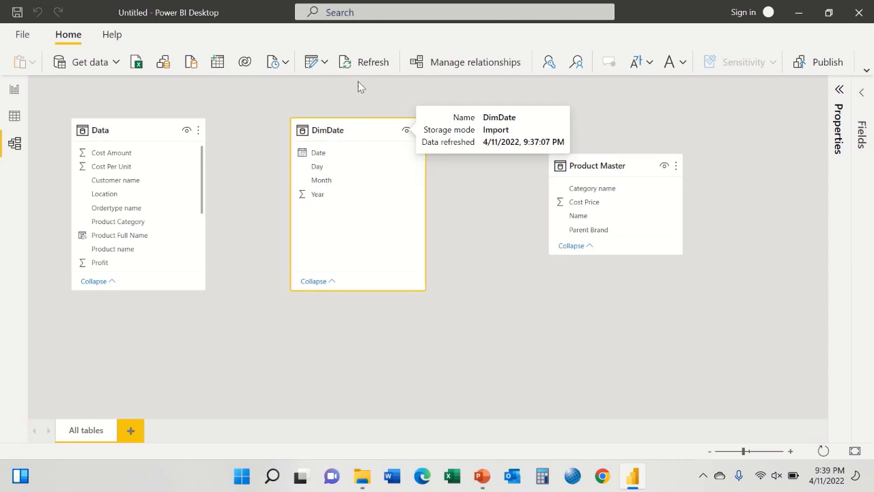
drag(579, 167, 531, 217)
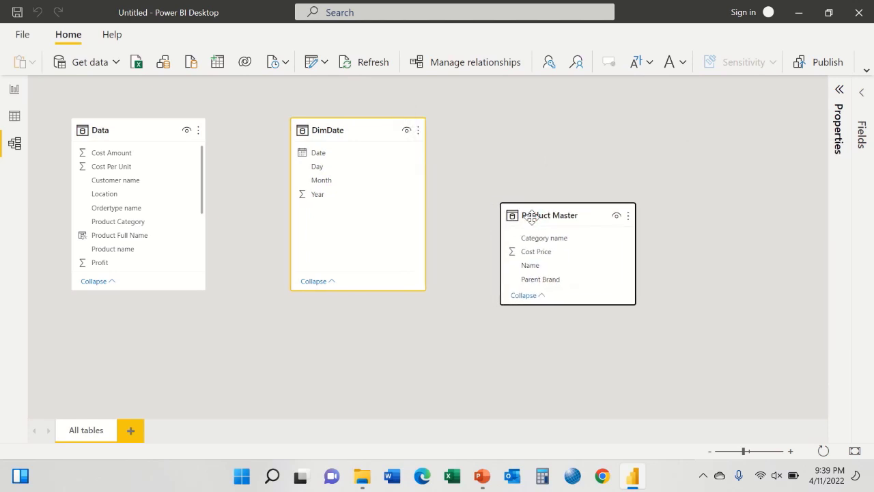
drag(139, 123, 138, 178)
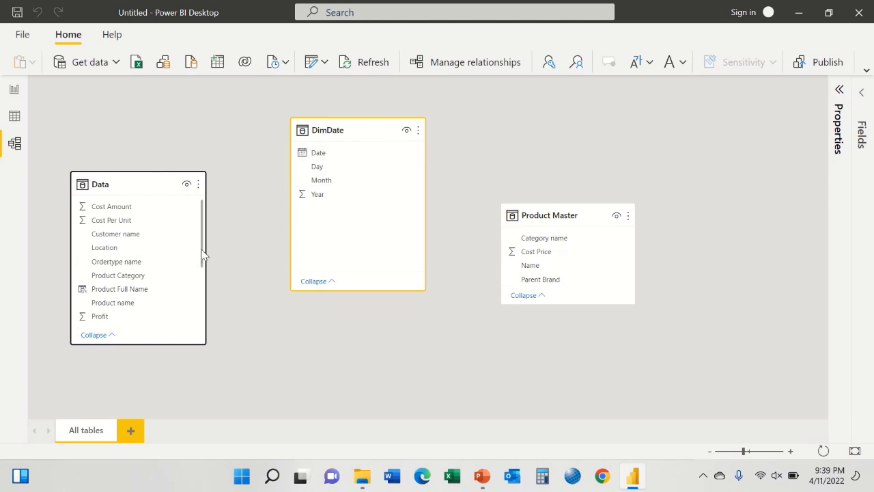
Relate Data's Sale date to DimDate's Date as an active many-to-many relationship with cross filter direction Both
drag(203, 255, 194, 334)
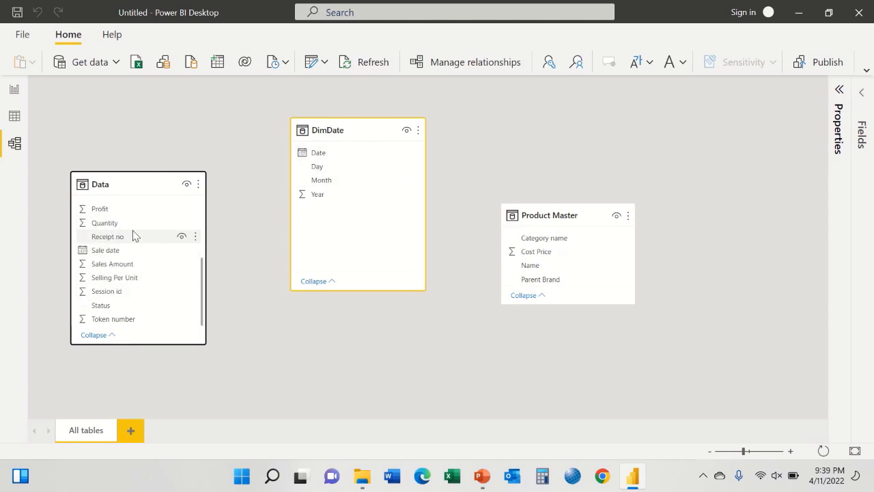
drag(114, 254, 327, 156)
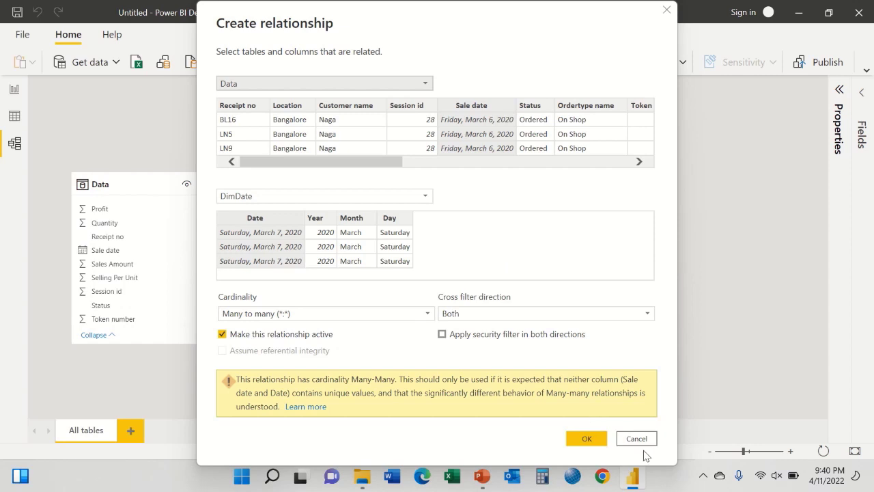
click(595, 440)
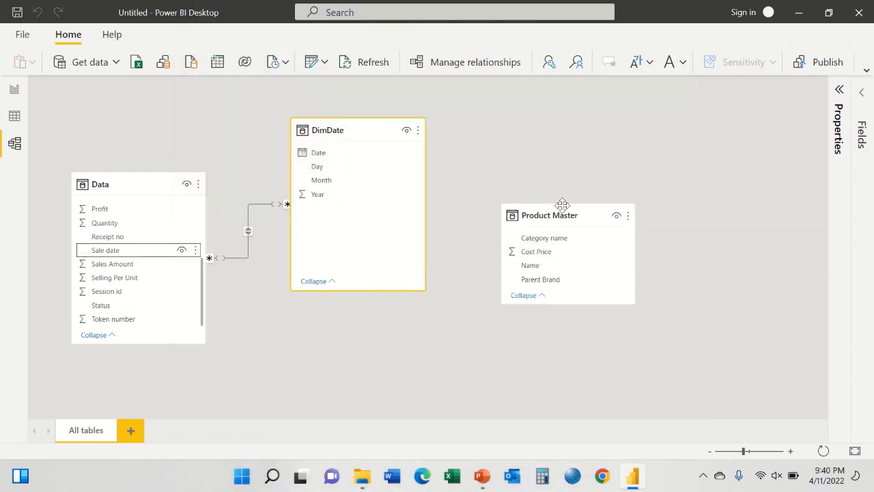
Place Product Master below DimDate and relate Data's Product Category to its Category name, many-to-many with cross filter direction Both
drag(562, 206, 361, 305)
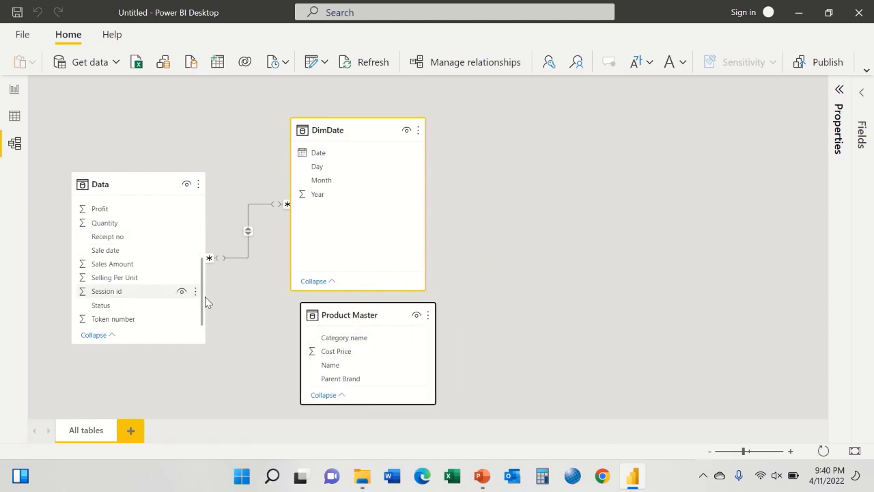
drag(203, 299, 203, 233)
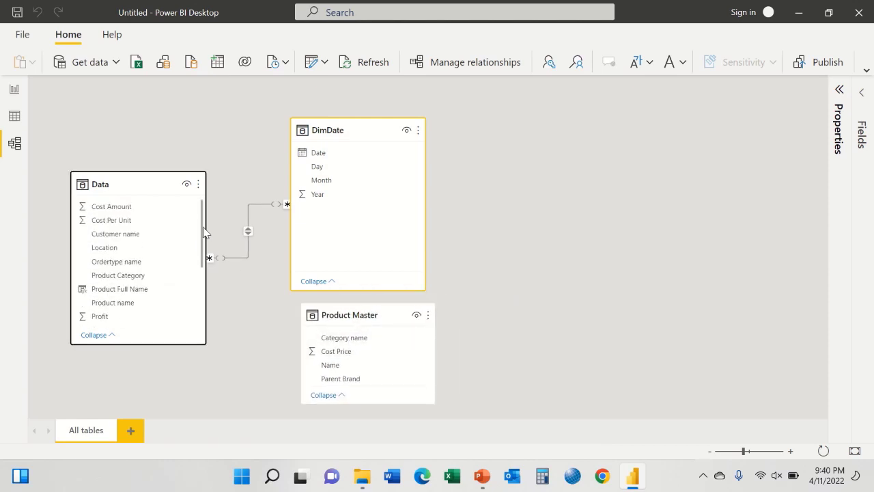
drag(122, 280, 362, 337)
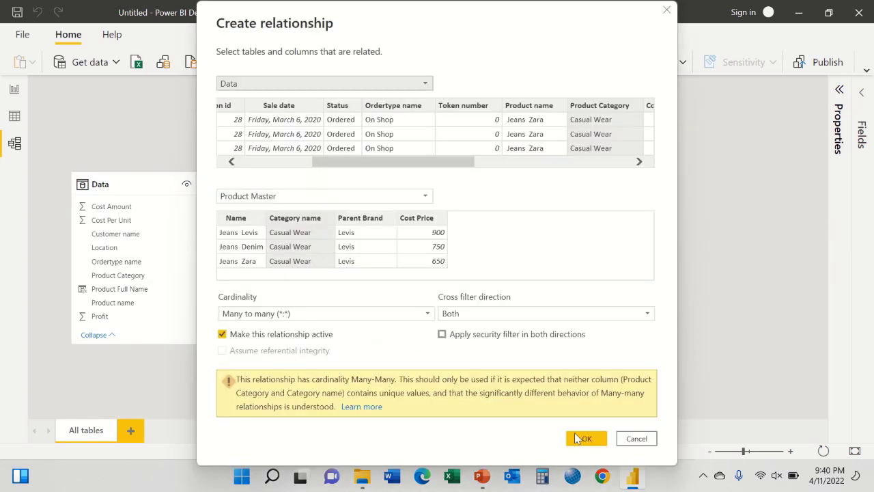
click(582, 438)
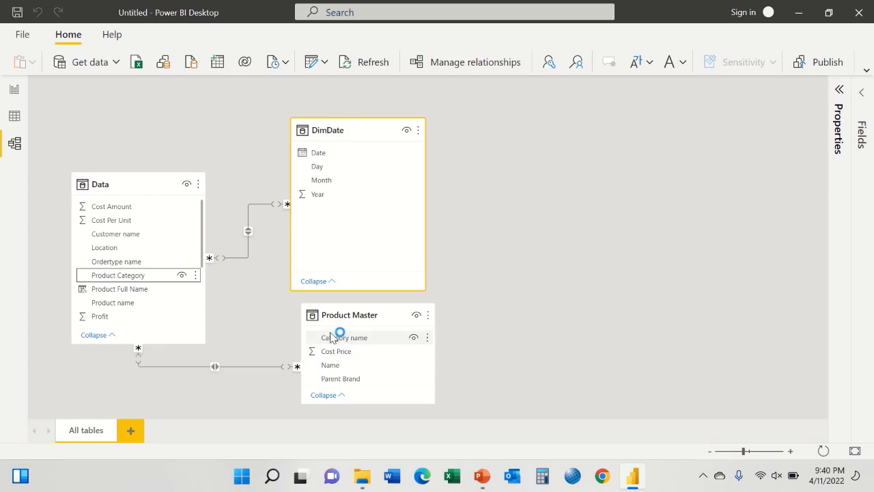
Deselect the DimDate table and return to the empty report page
click(529, 235)
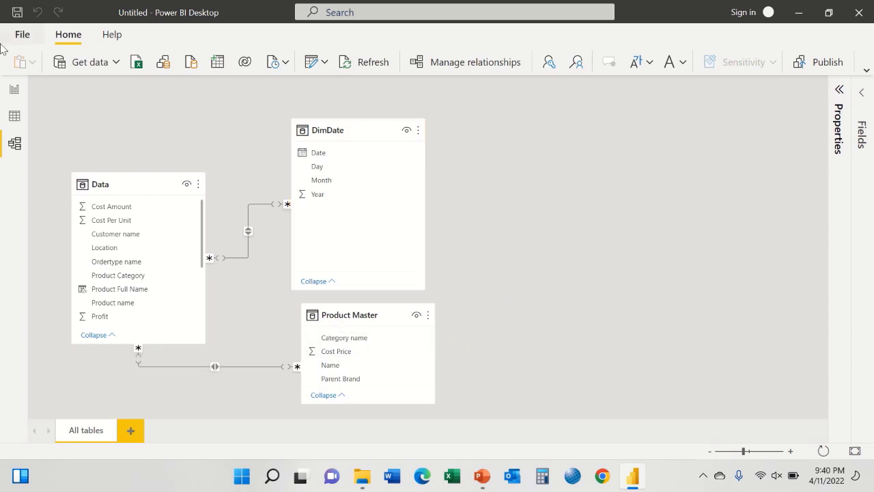
click(14, 90)
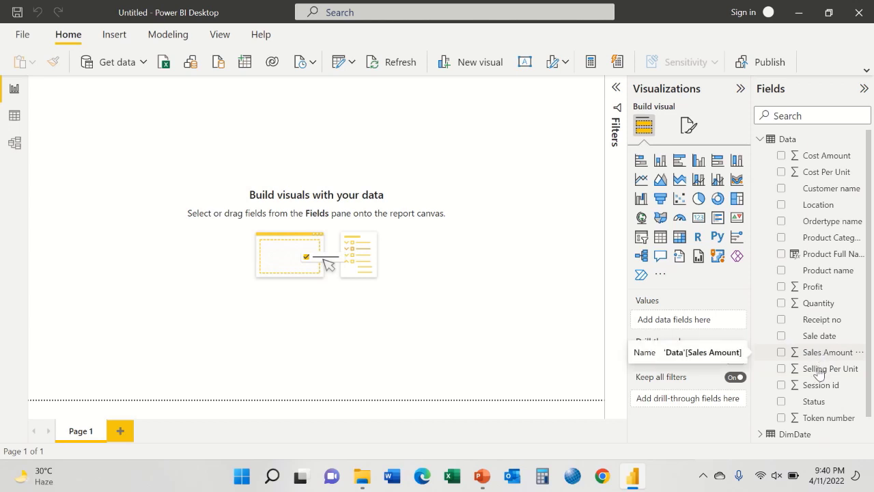
Create a measure in the Data table with the formula Total Sales = SUM(Data[Sales Amount])
click(862, 353)
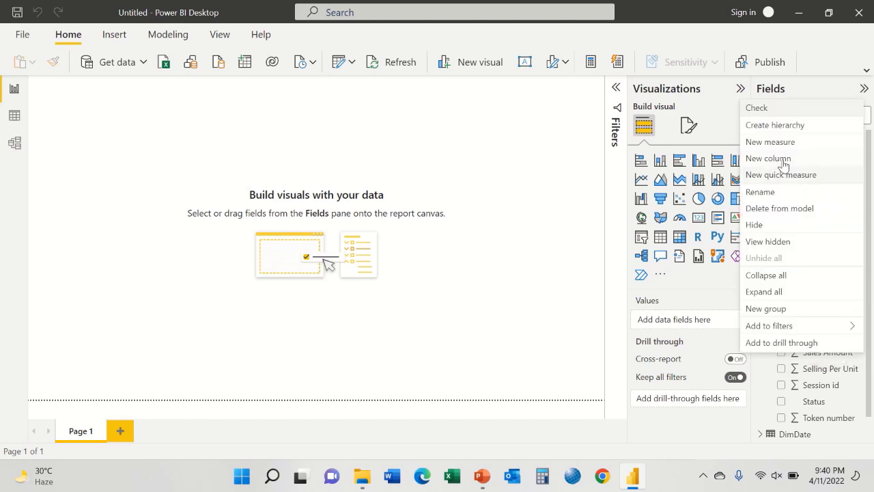
click(770, 142)
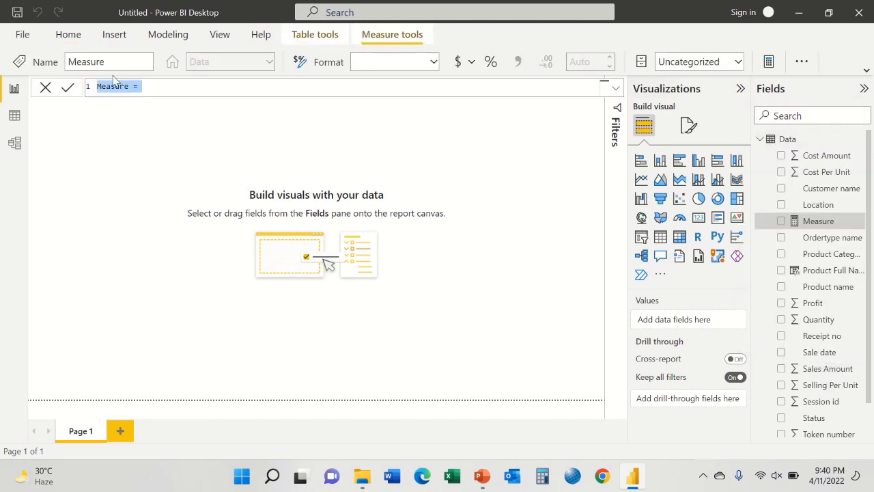
text(T)
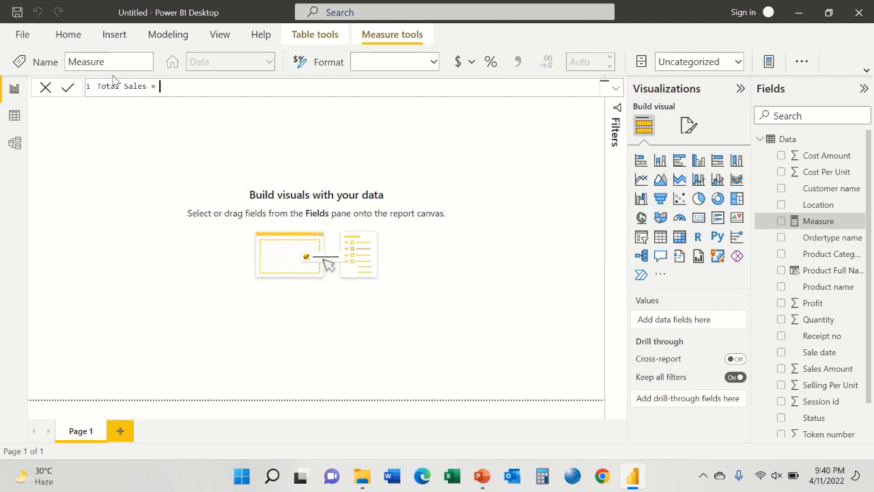
text(otal Sales = SUM()
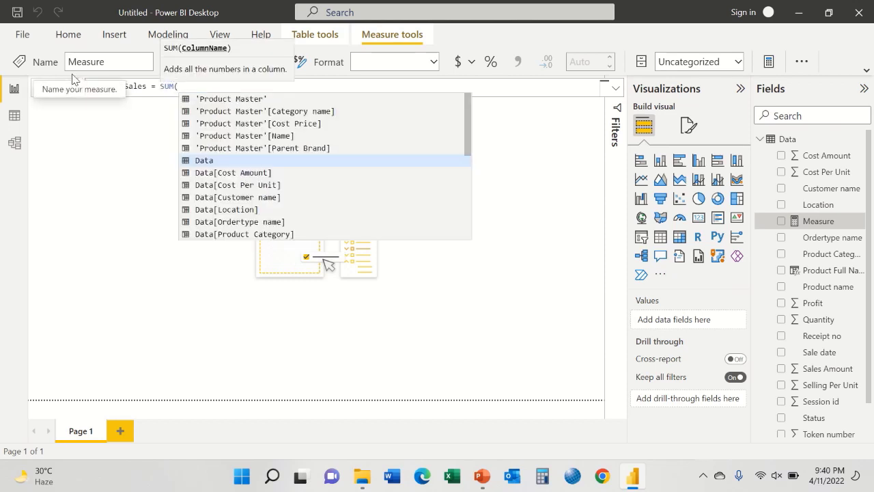
text(sale)
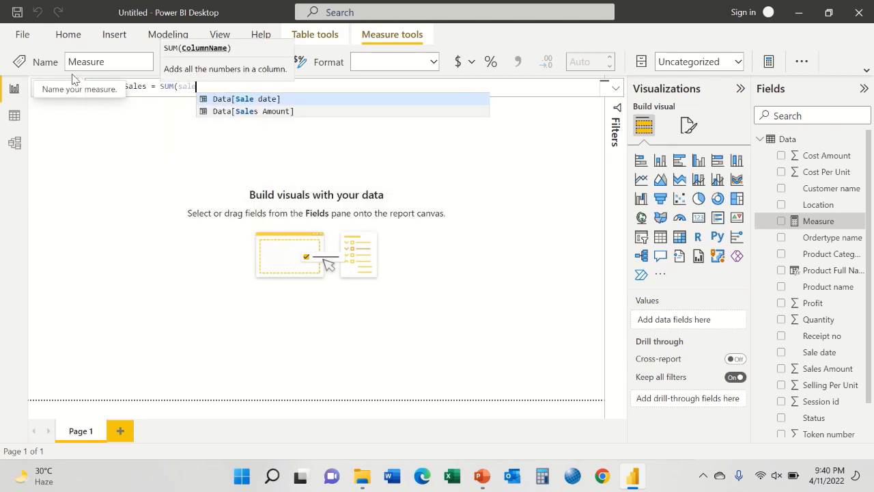
key(Down)
key(Tab)
text())
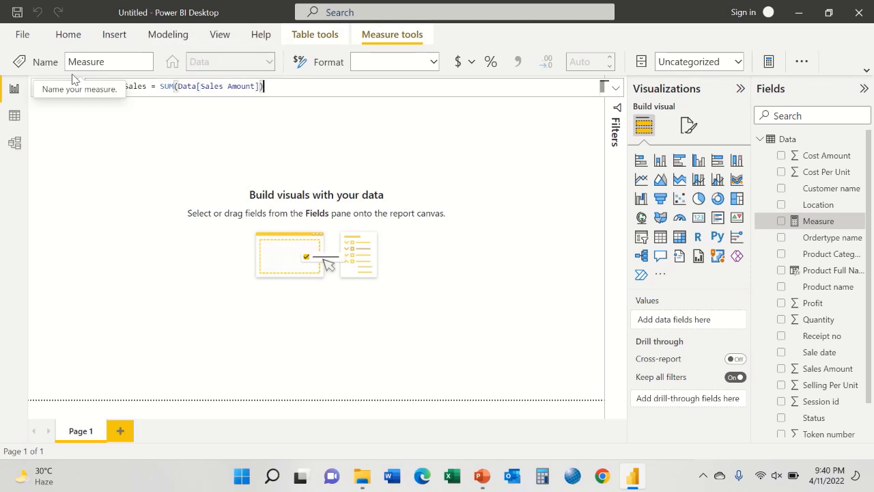
key(Return)
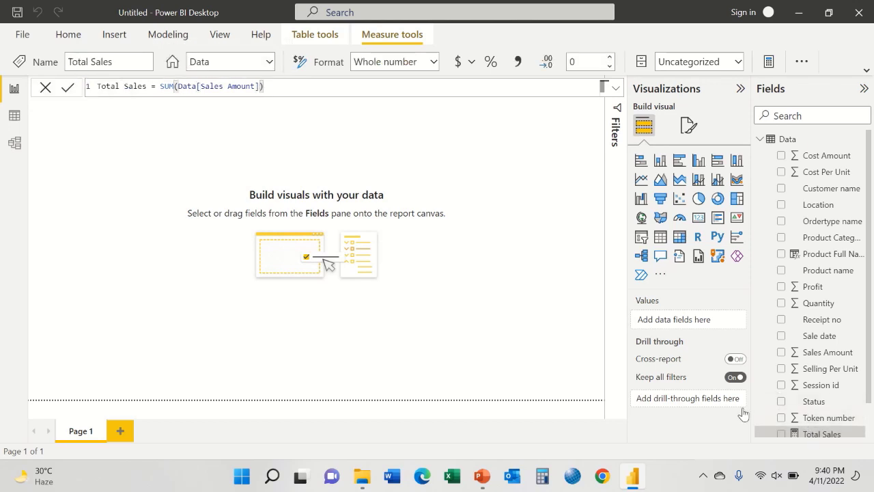
Try out the Total Sales measure in a card visual and delete the card
click(699, 218)
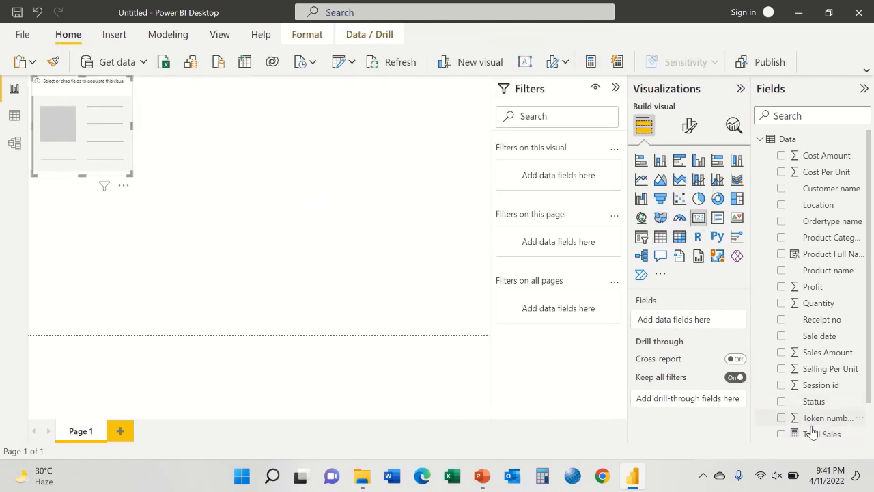
drag(816, 437, 690, 323)
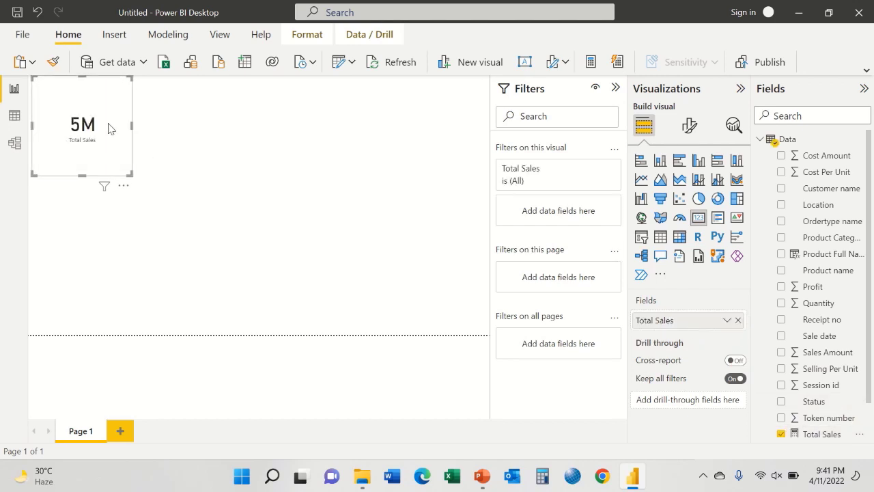
key(Delete)
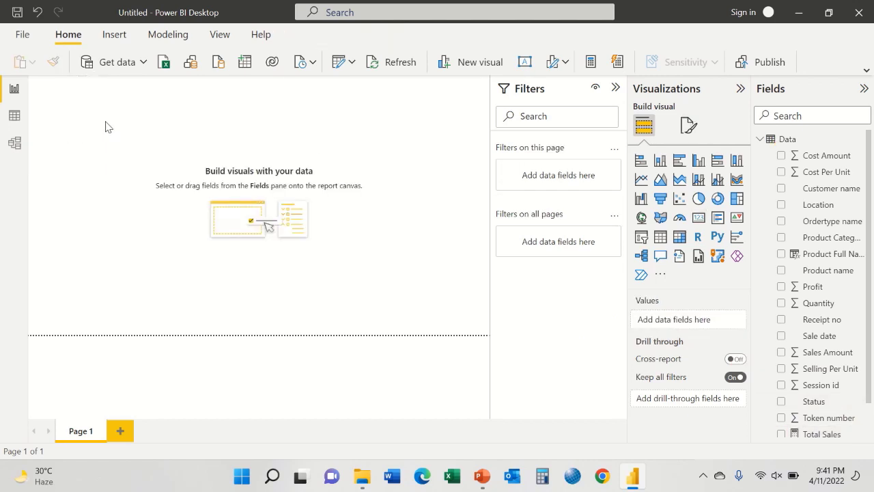
Add an empty table visual to the page, enlarge it to several times its size and collapse the Filters pane
scroll(861, 372, down, 1)
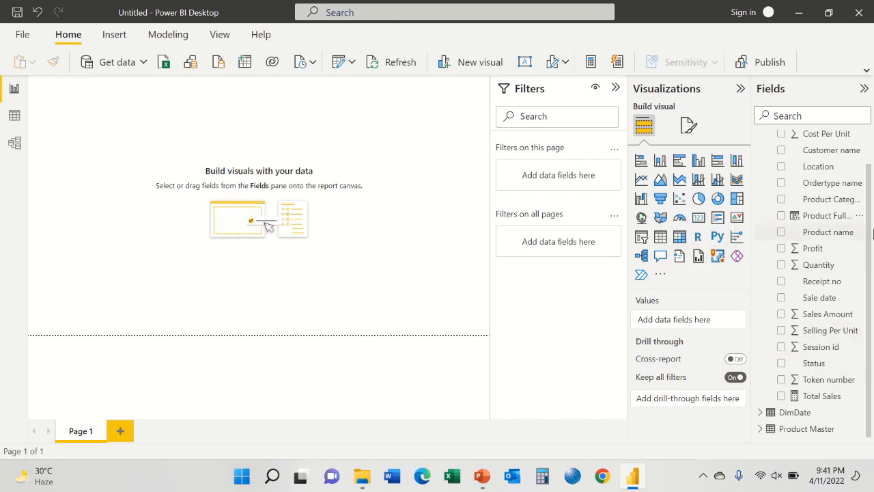
scroll(869, 237, up, 2)
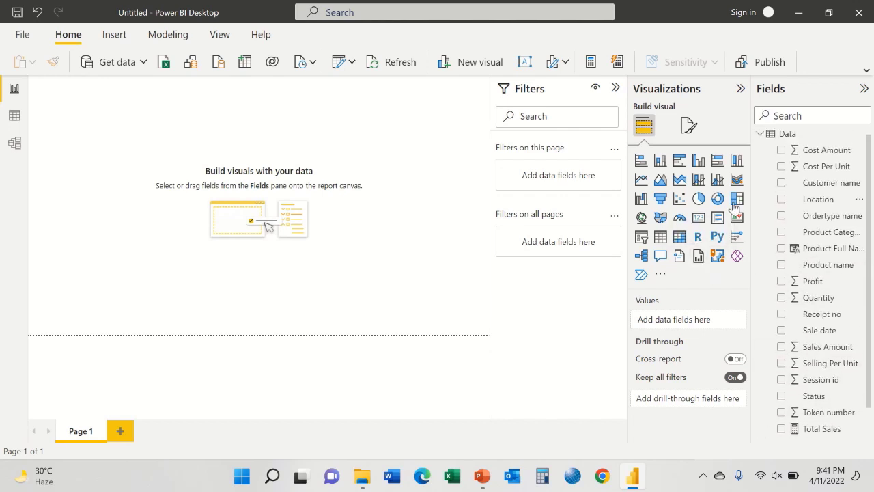
click(660, 237)
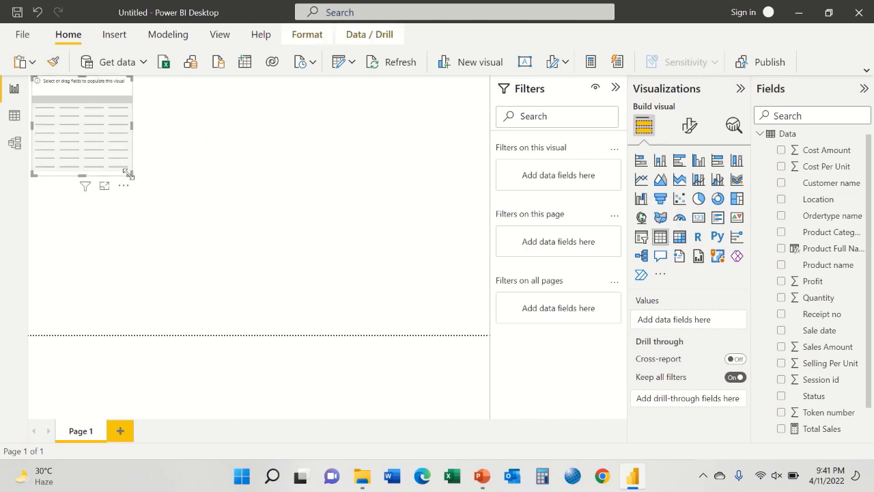
drag(128, 173, 311, 279)
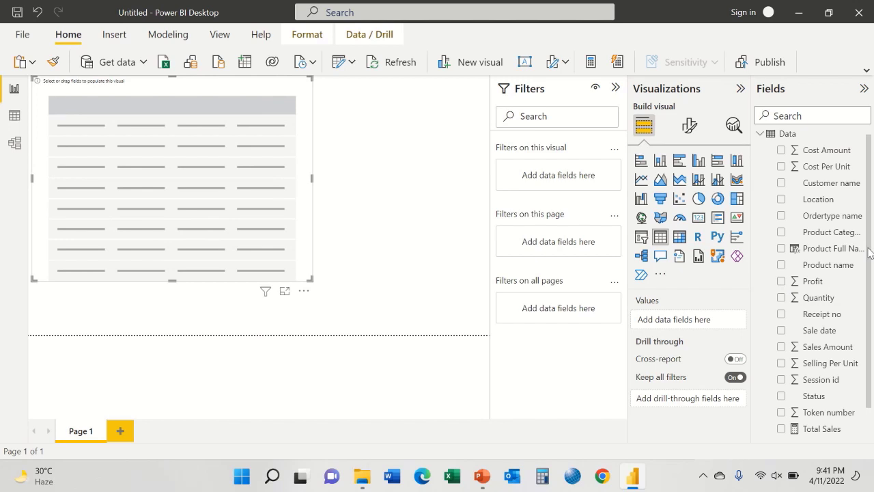
drag(869, 252, 872, 152)
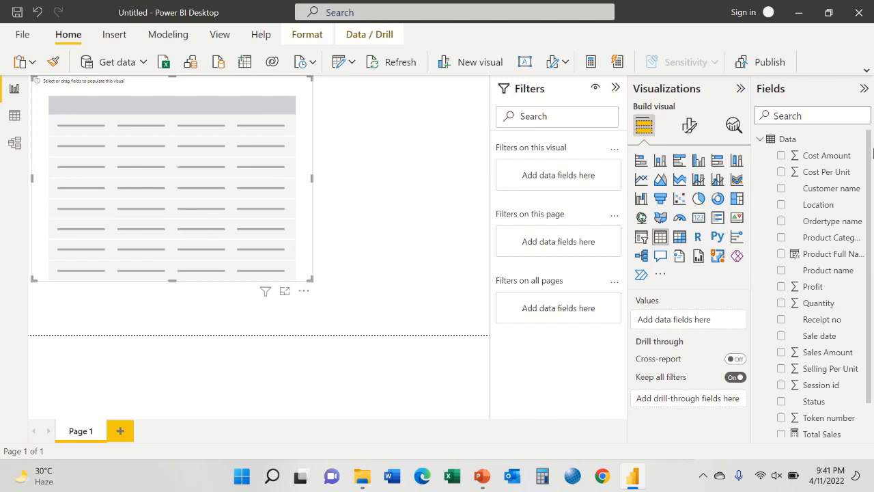
click(615, 88)
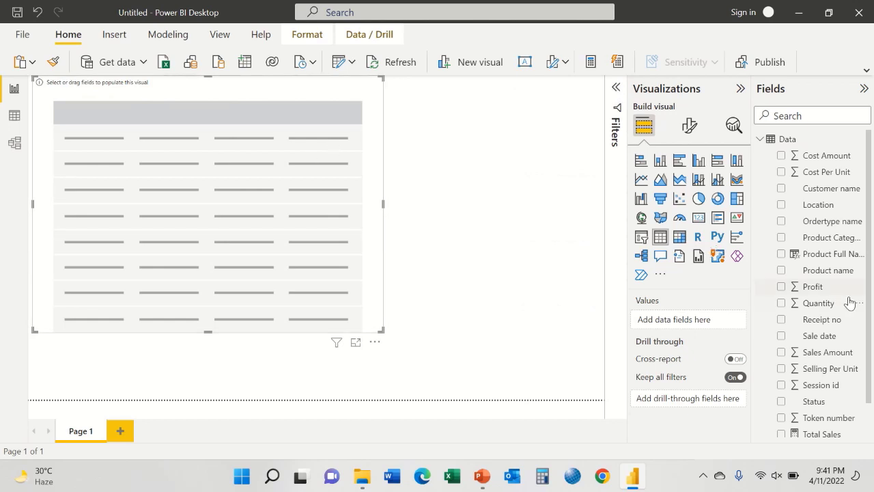
Add DimDate's Date hierarchy to the table visual and remove its Quarter and Day levels, keeping Year and Month
scroll(869, 283, down, 2)
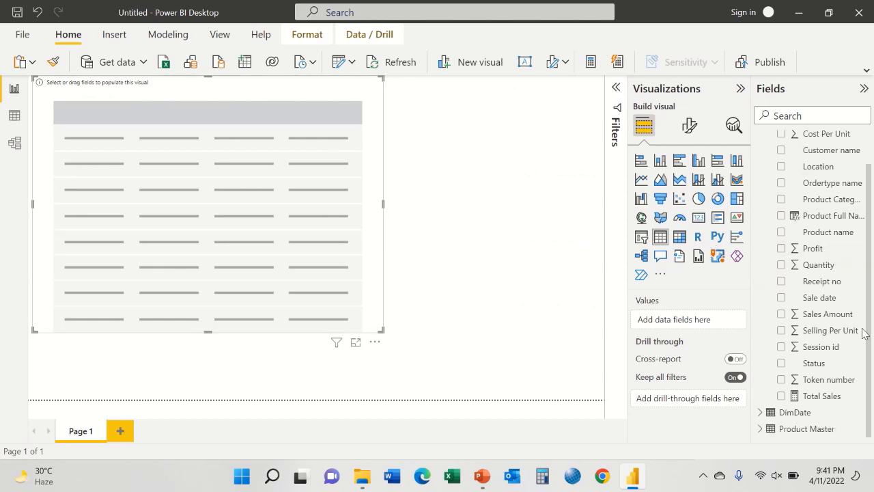
click(760, 412)
drag(792, 429, 691, 327)
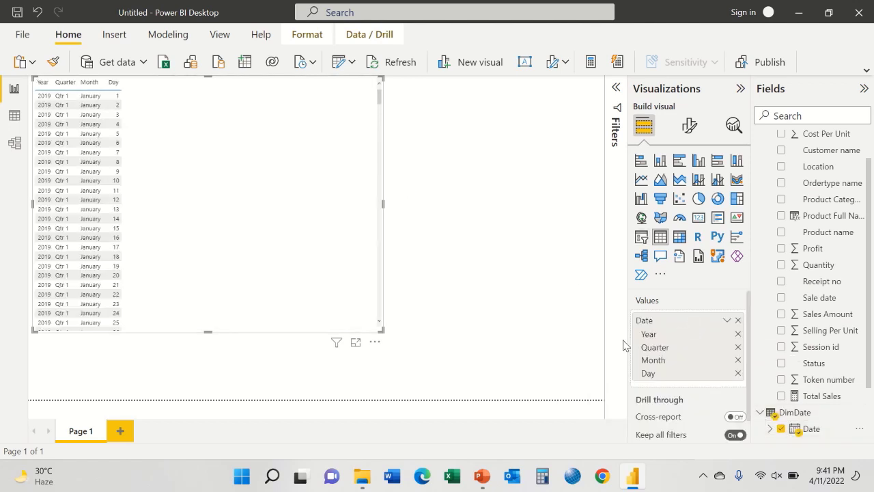
click(737, 349)
click(737, 360)
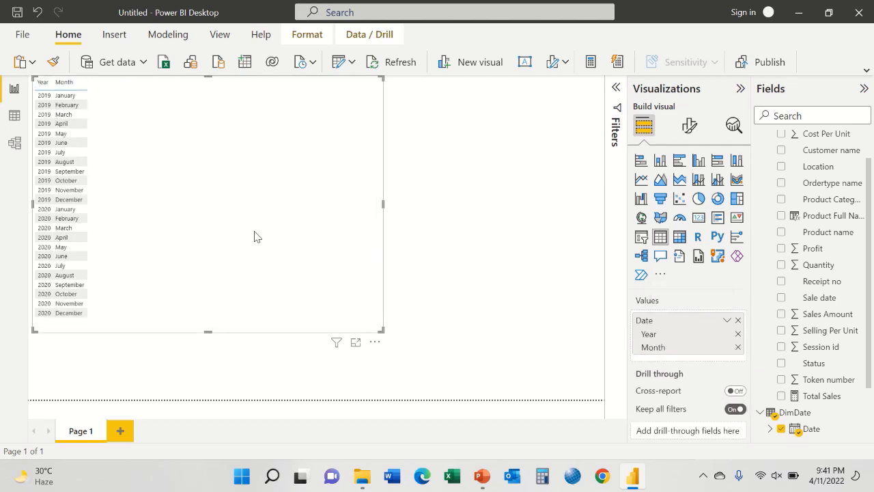
Set the font size of the table visual's values to 13
click(689, 125)
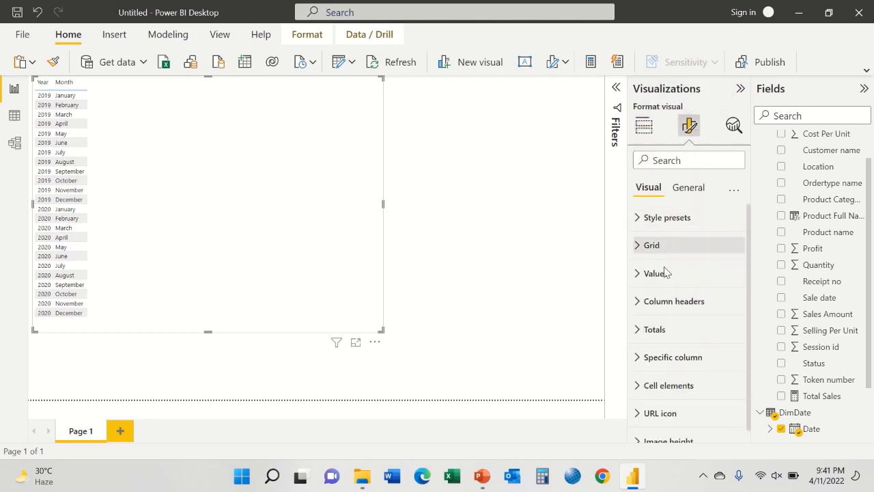
click(661, 276)
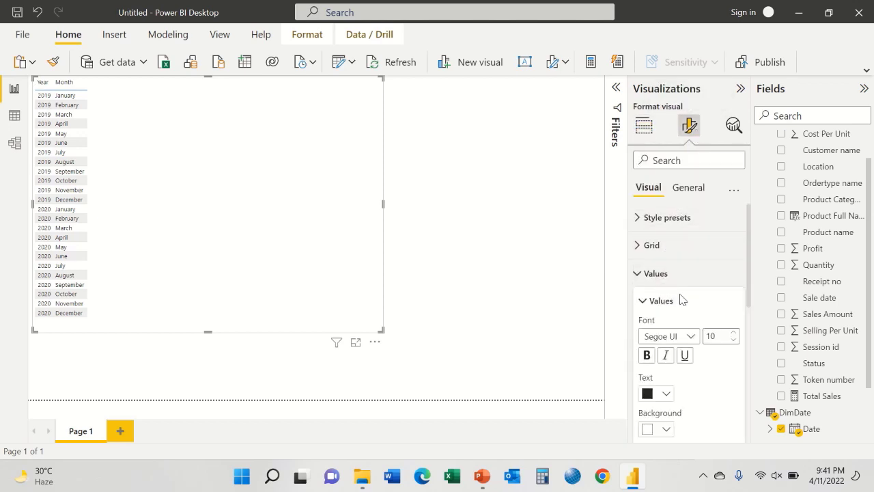
click(731, 333)
click(731, 333)
click(732, 333)
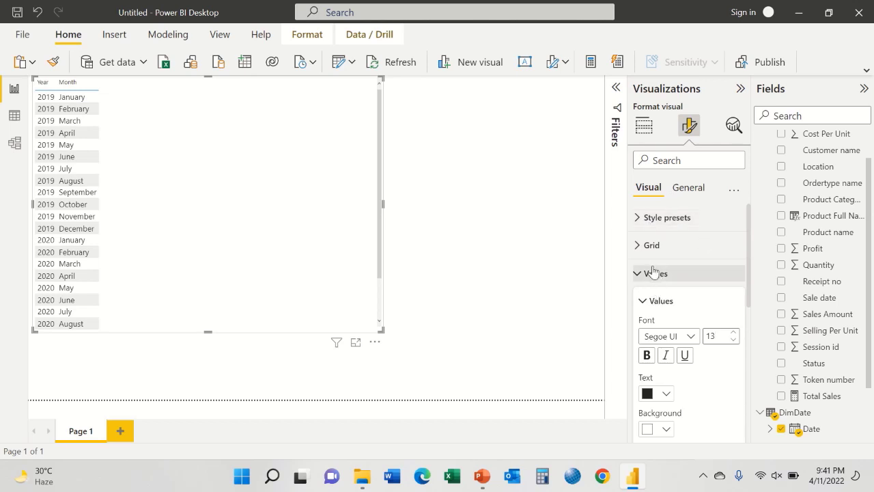
click(653, 273)
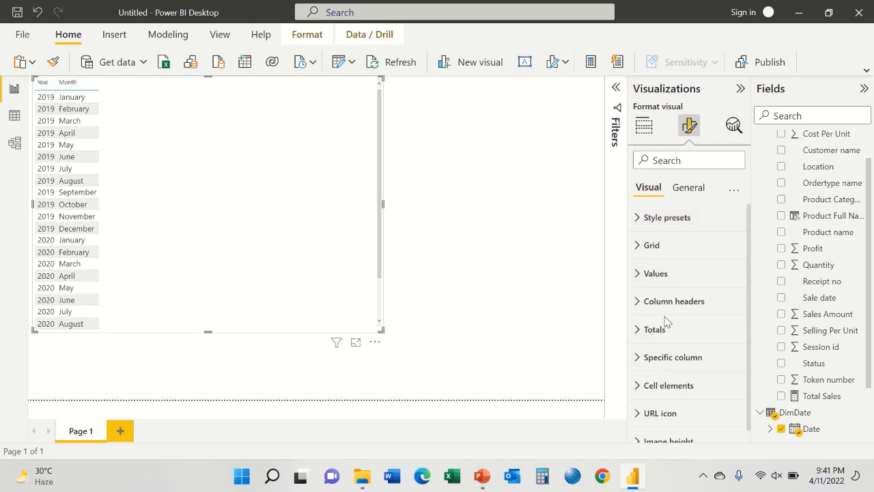
Make the table visual's column headers bold with a font size of 15
click(661, 303)
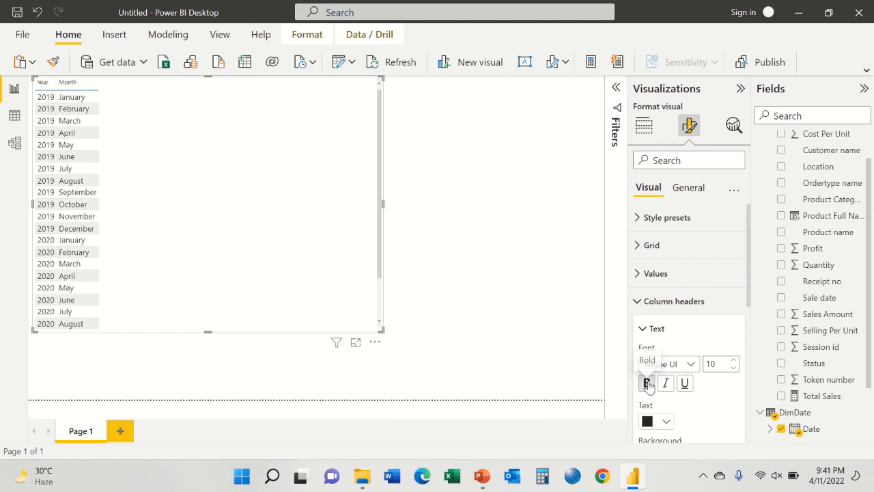
click(654, 384)
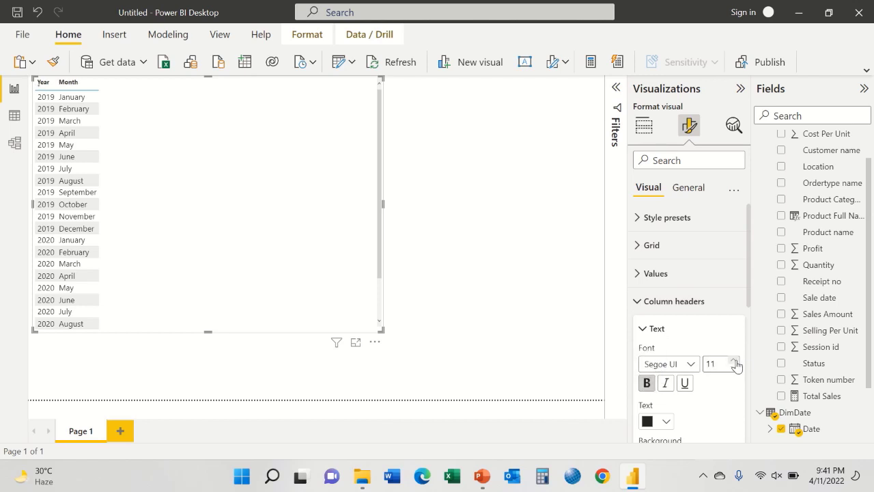
click(733, 361)
click(734, 361)
click(733, 360)
click(733, 360)
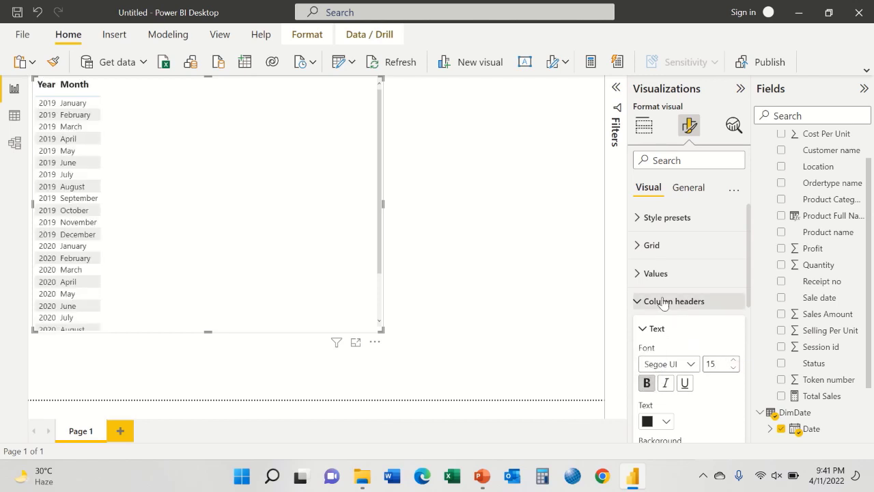
click(662, 303)
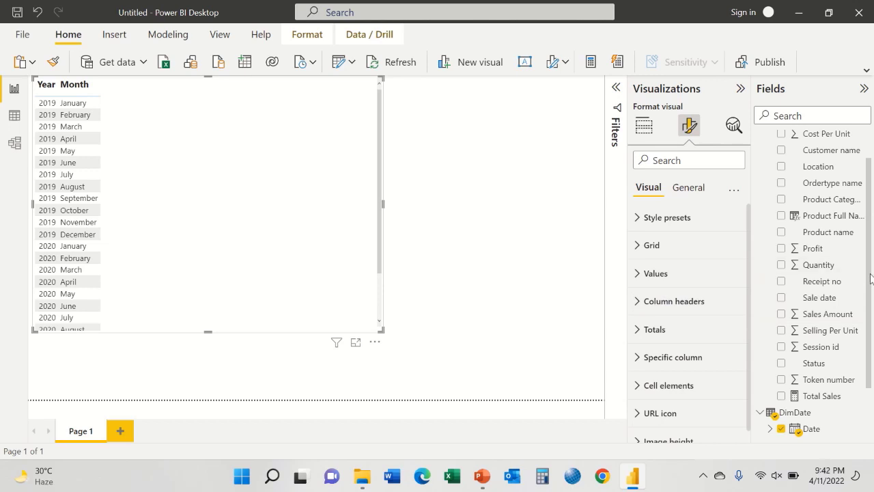
Add the Total Sales measure to the table visual after Year and Month, and deselect the visual
scroll(840, 293, down, 2)
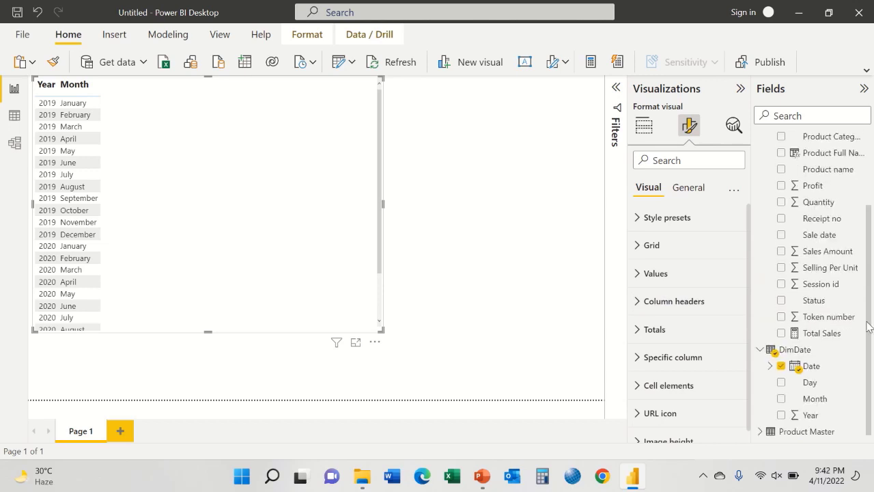
click(824, 334)
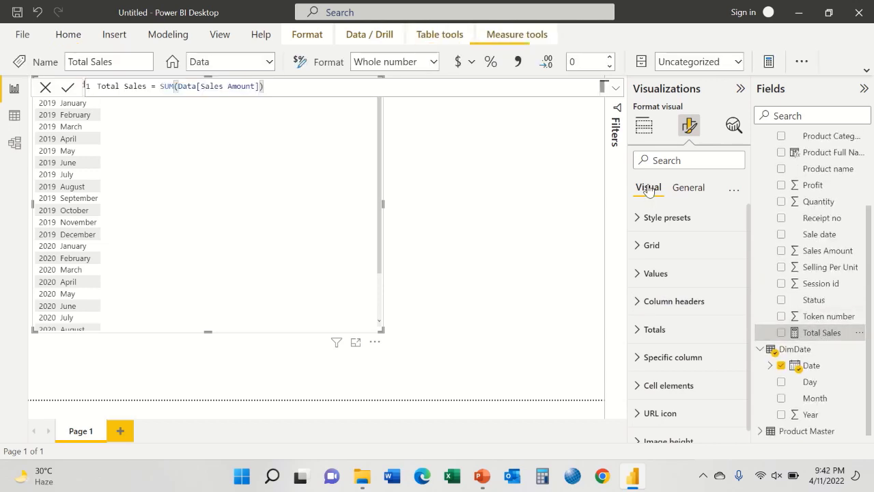
click(644, 125)
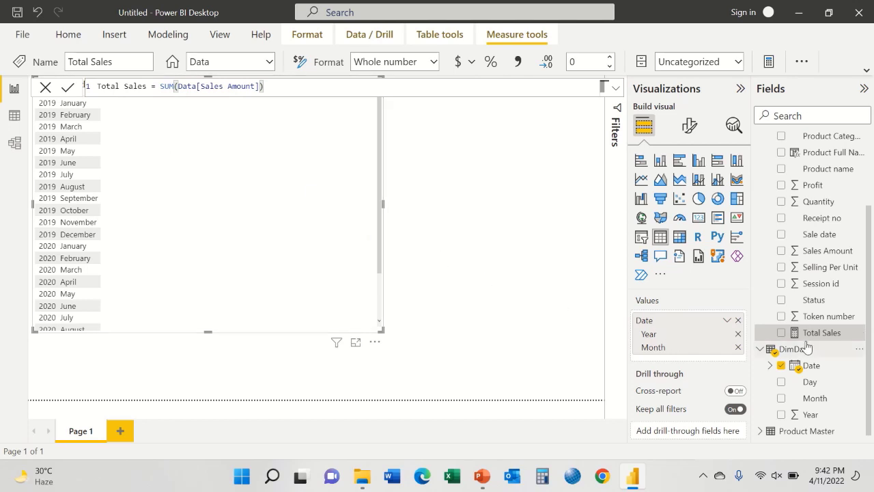
drag(806, 333, 685, 351)
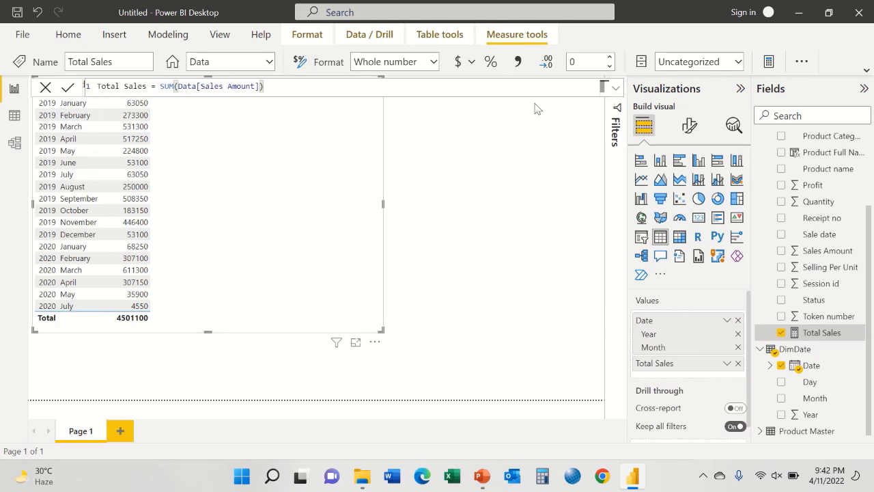
click(472, 141)
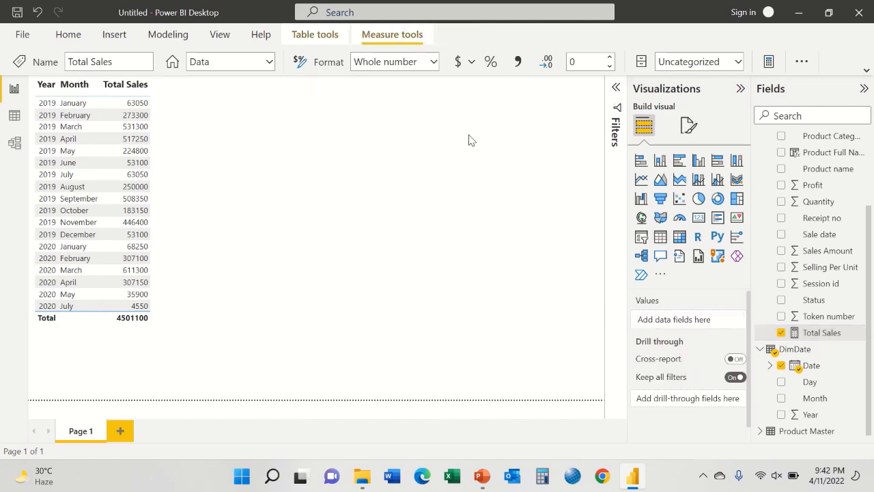
Create a new measure named YTD Sales that starts with TOTALYTD over SUM(Data[Sales Amount])
click(259, 215)
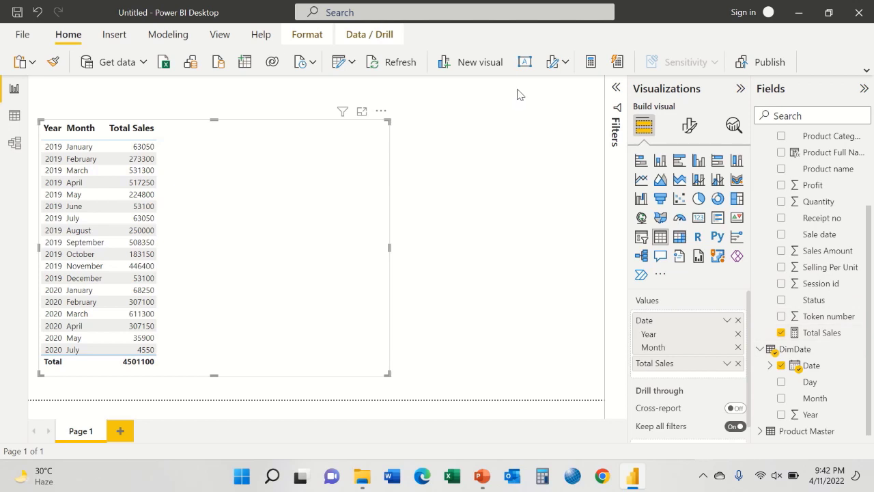
click(308, 36)
click(351, 38)
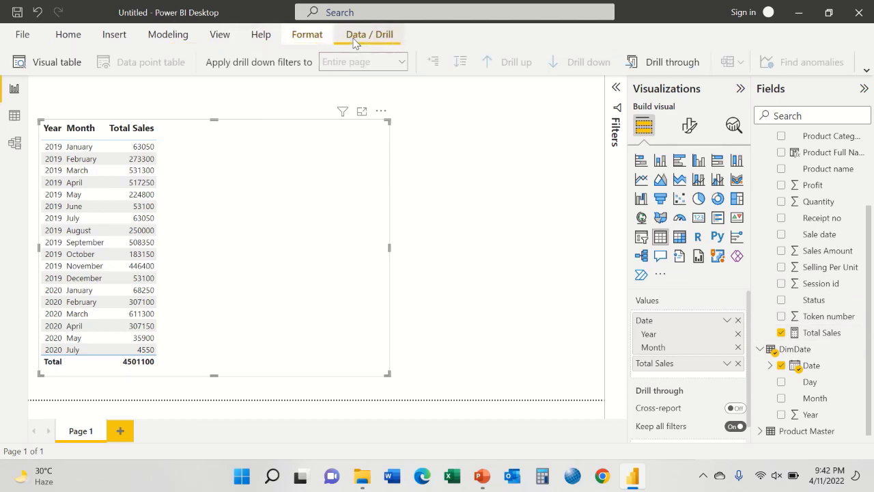
click(123, 38)
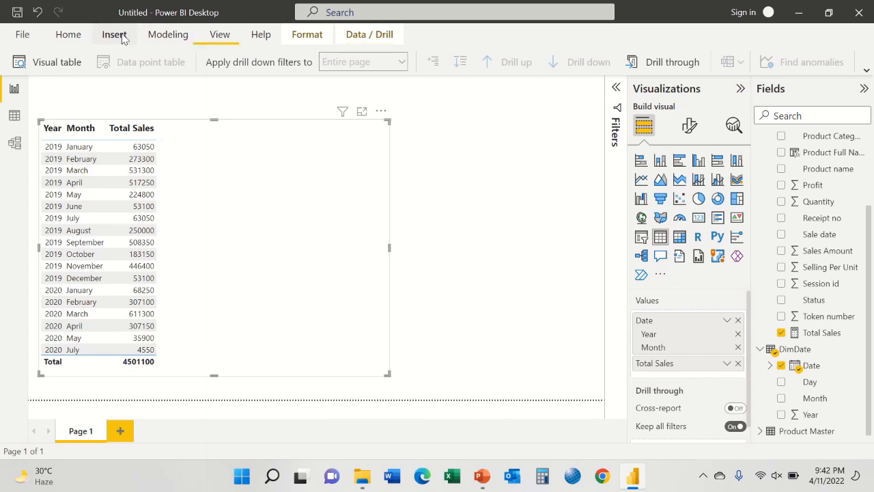
click(168, 35)
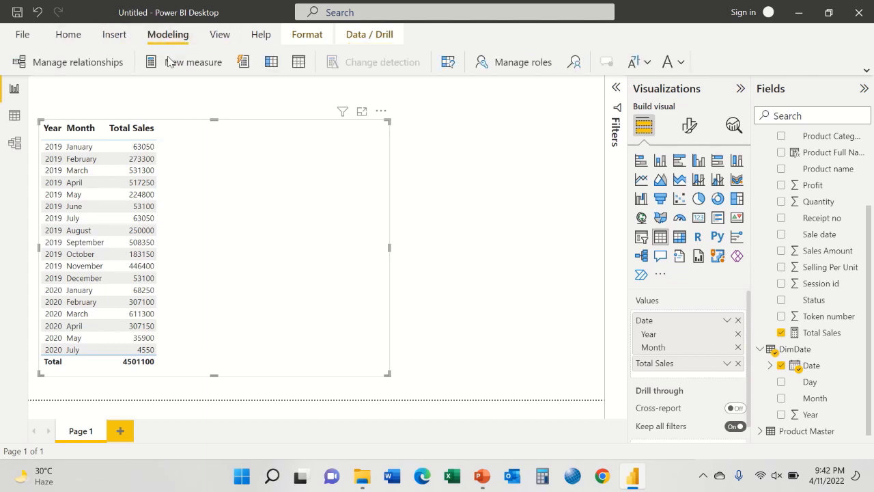
click(171, 61)
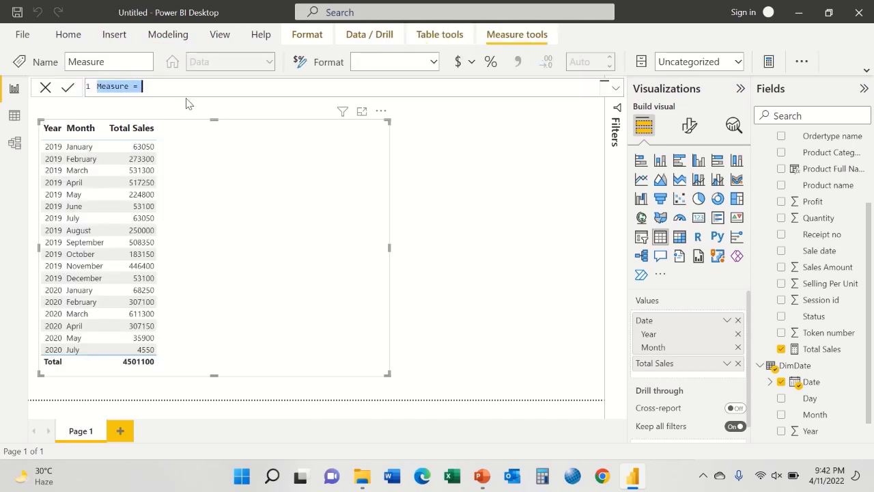
text(YTD S)
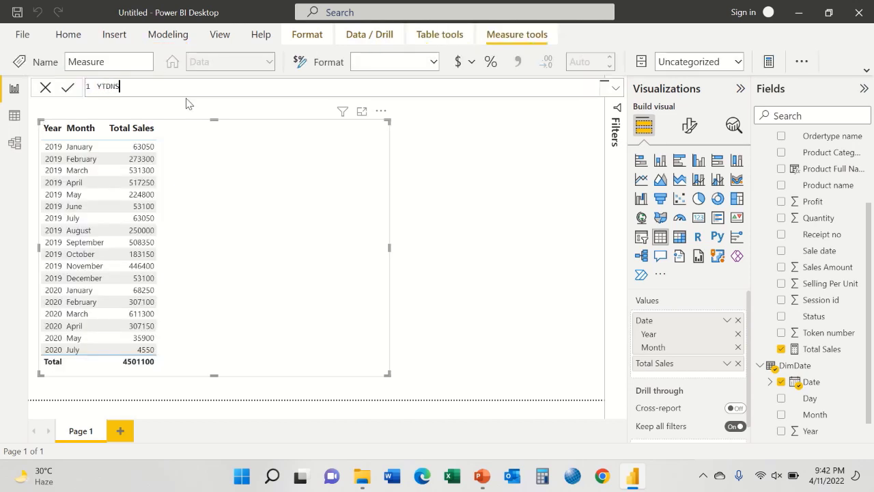
text(ales = TOTALYTD(SUM()
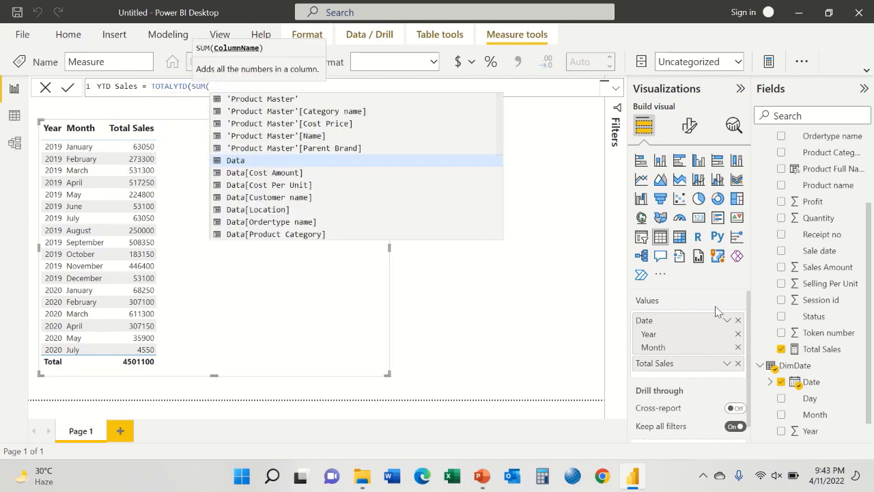
text(sale)
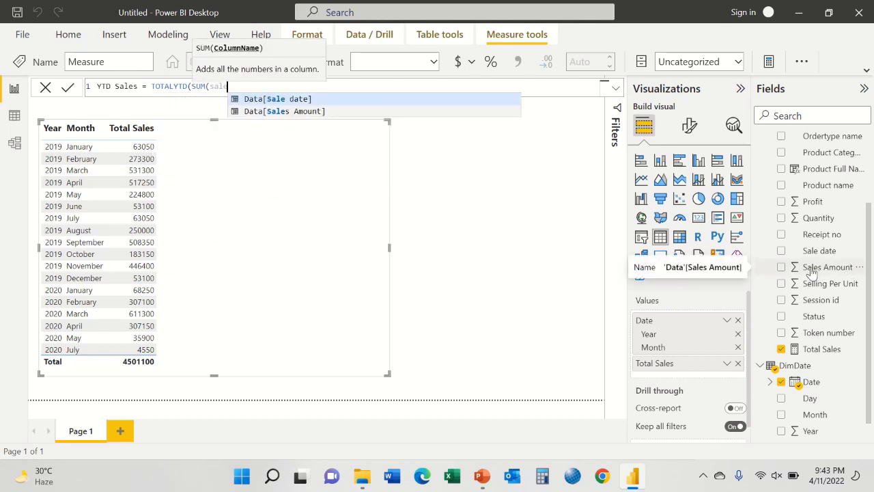
key(Down)
key(Tab)
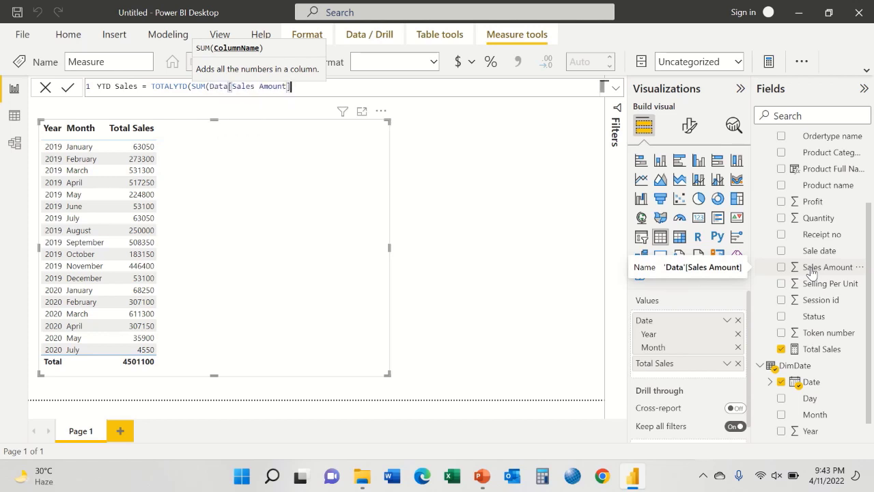
text(),)
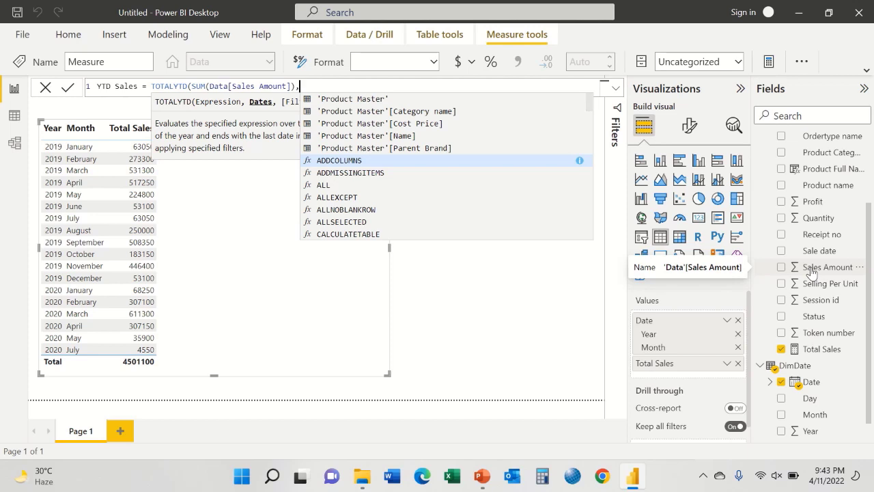
Complete the YTD Sales formula with DimDate[Date].[Date] as its dates argument and commit the measure
text(dim)
key(Down)
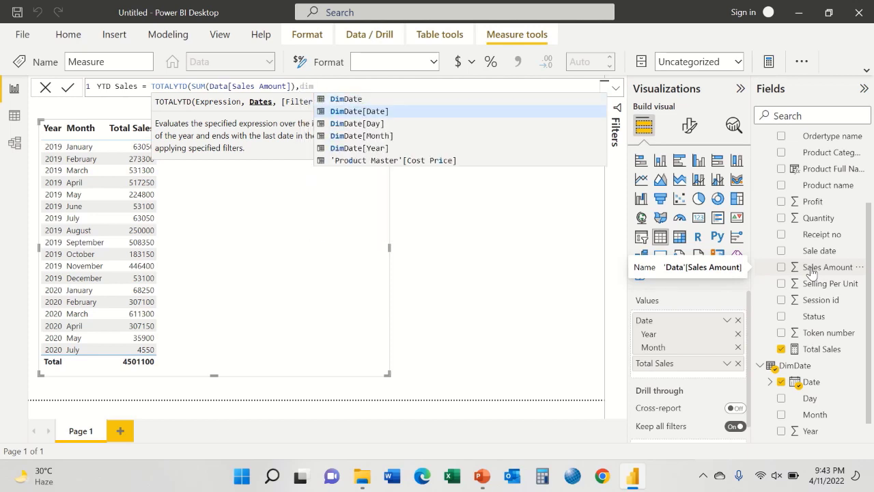
key(Tab)
key(Tab)
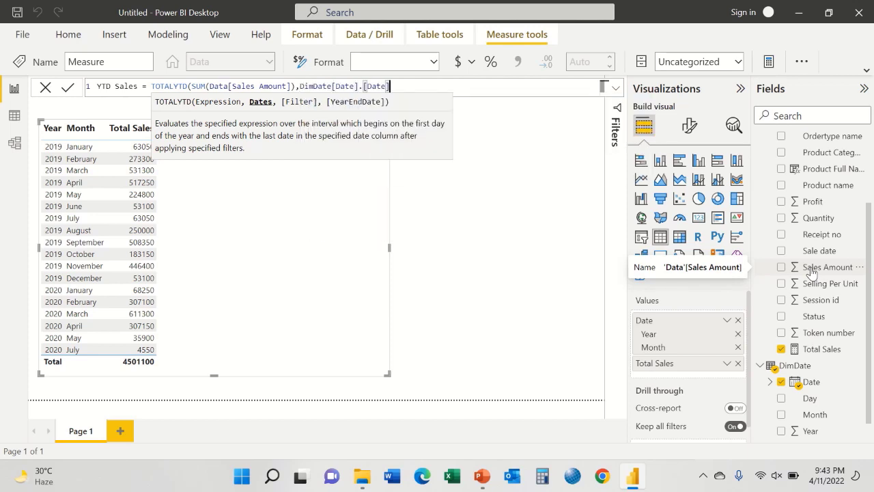
key(Return)
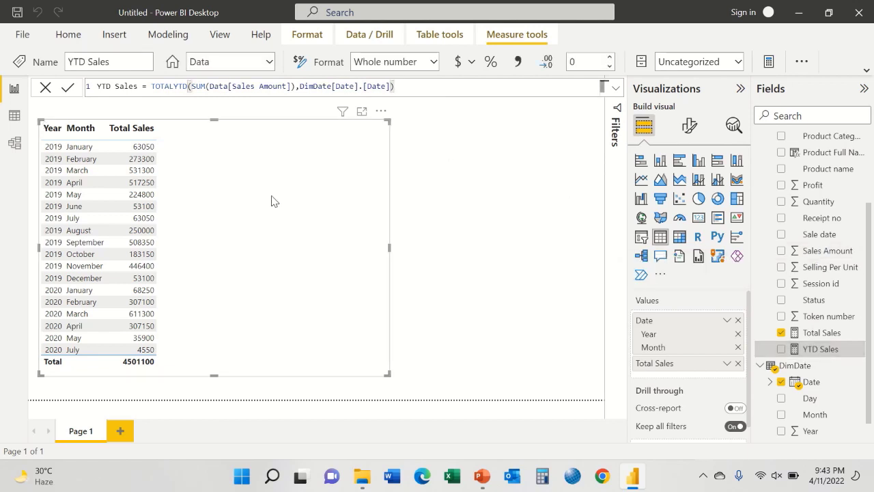
Add the YTD Sales measure to the table visual after Total Sales
click(517, 240)
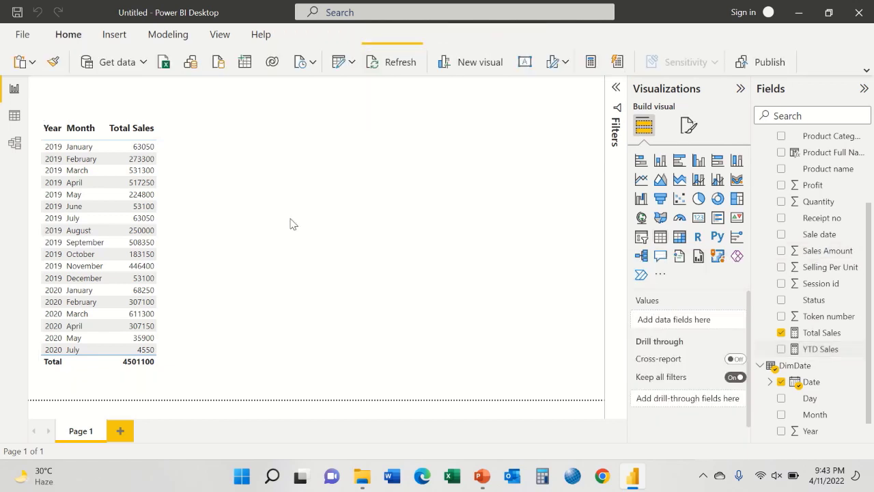
click(273, 223)
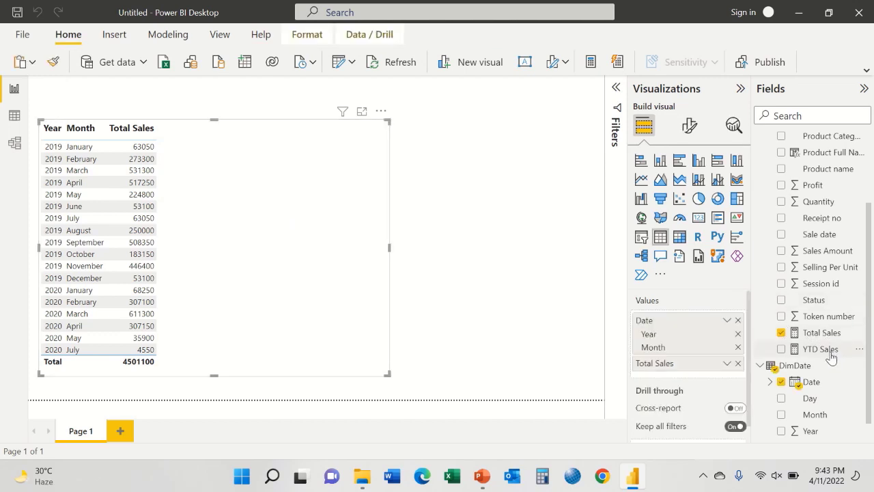
drag(832, 349, 716, 378)
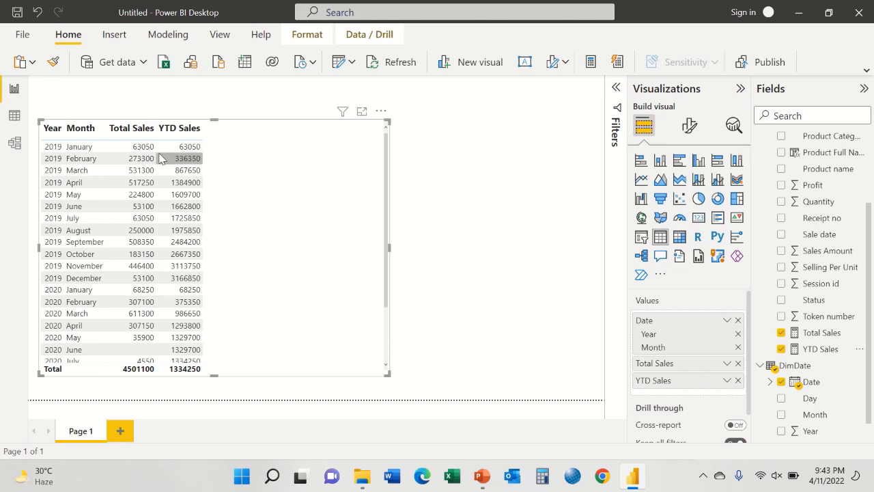
Show the table in focus mode, apply thousands separators to Total Sales and YTD Sales, and return to the report
click(363, 111)
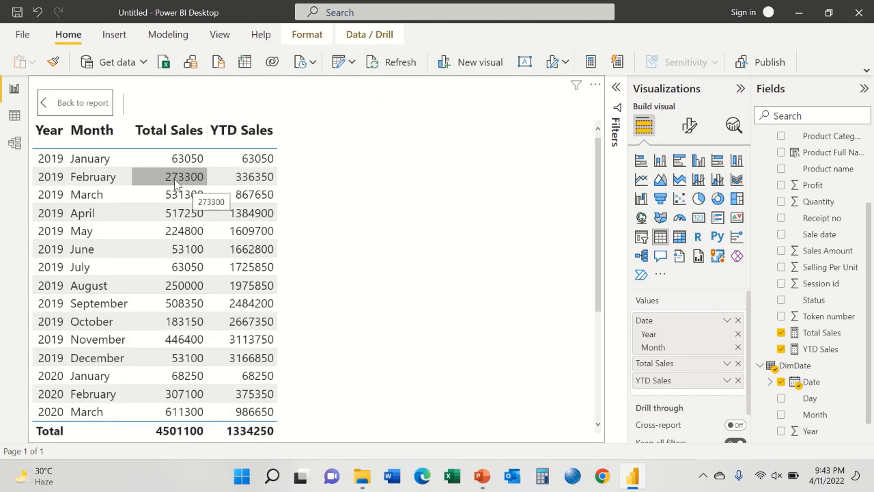
click(819, 334)
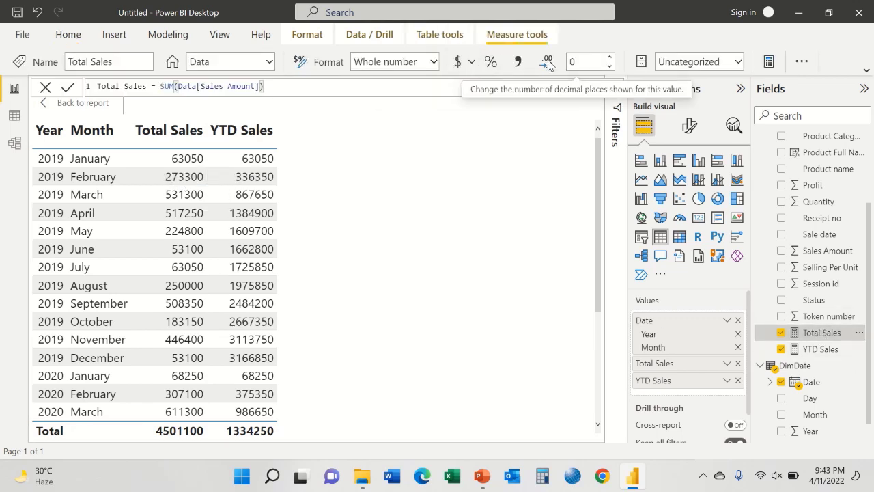
click(517, 62)
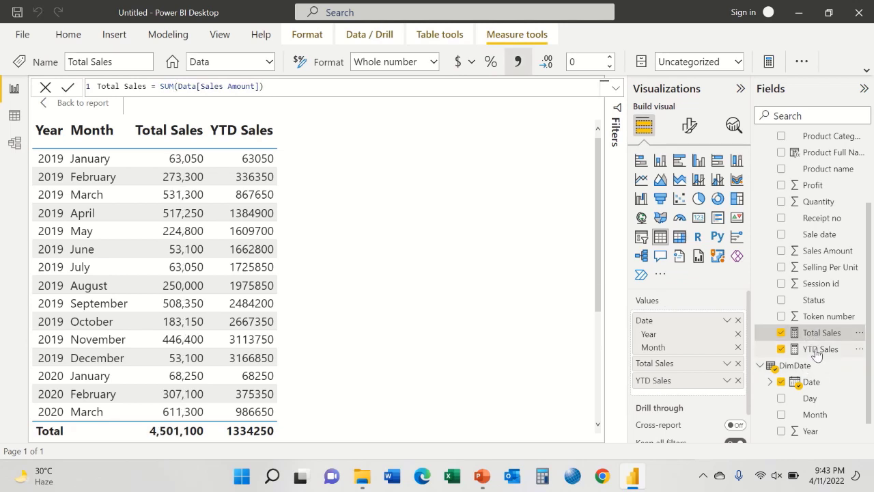
click(816, 348)
click(516, 62)
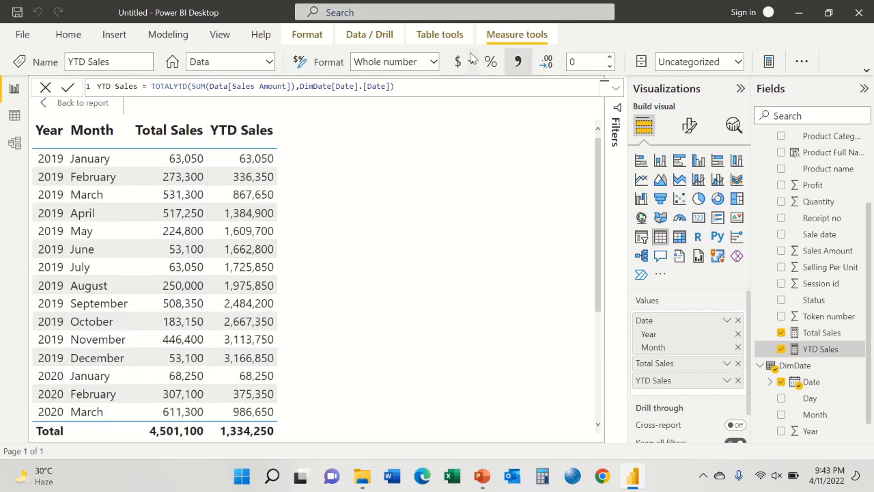
click(83, 103)
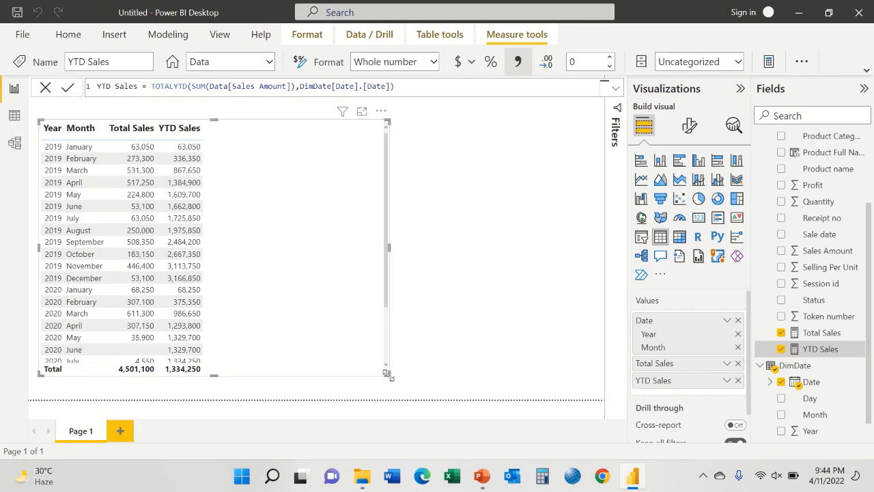
Shrink the table visual close to its columns, move it down to free space above it, and deselect it
drag(387, 373, 237, 299)
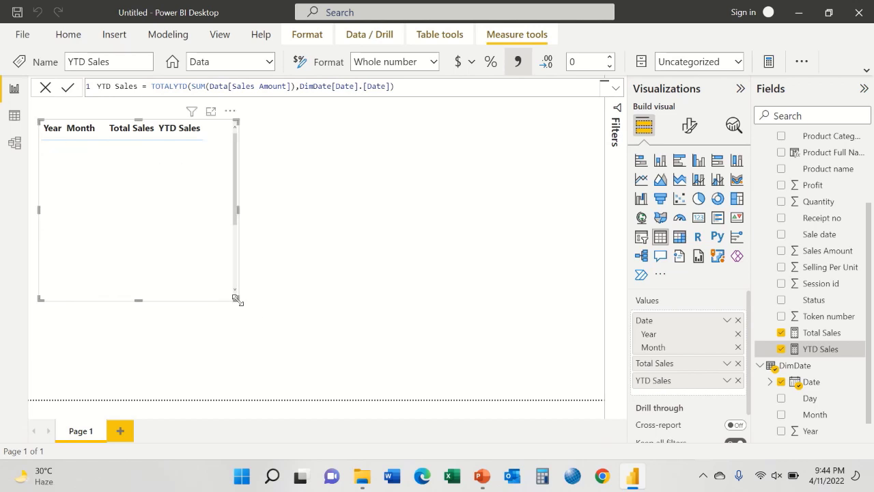
drag(213, 153, 225, 225)
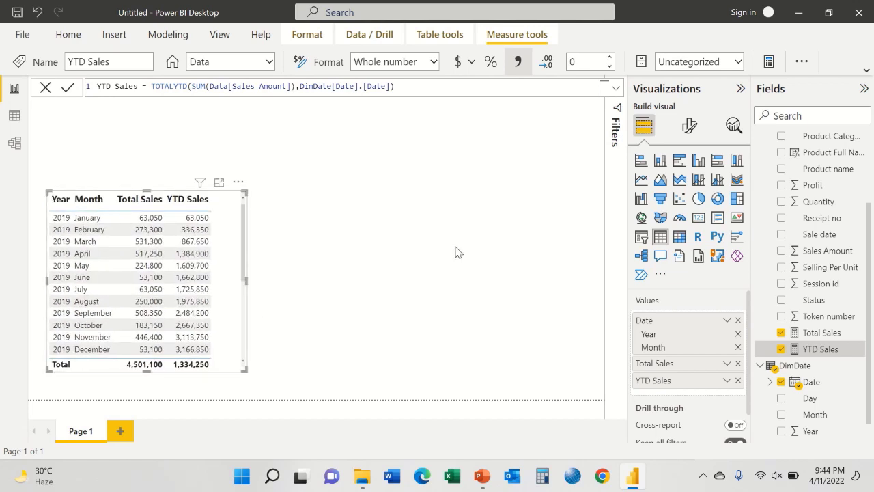
click(485, 248)
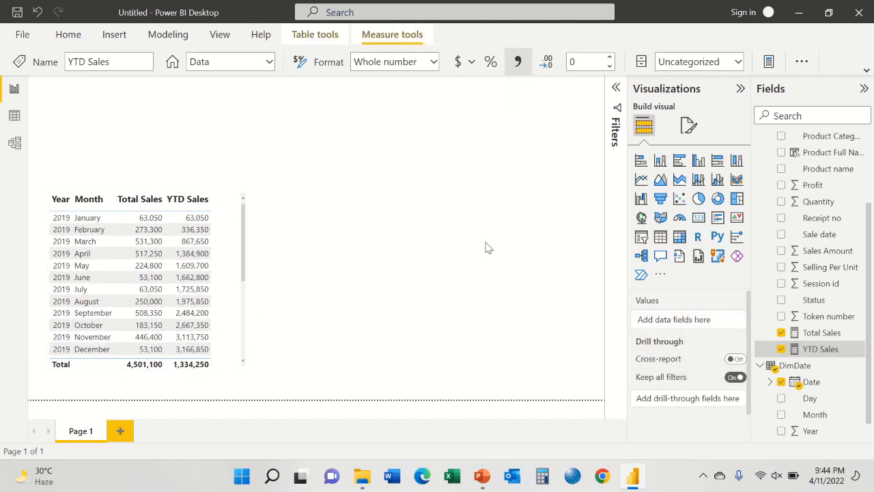
Insert a slicer above the table, shrink it to fit there, and fill it with DimDate's Date field as a Date Hierarchy
click(641, 237)
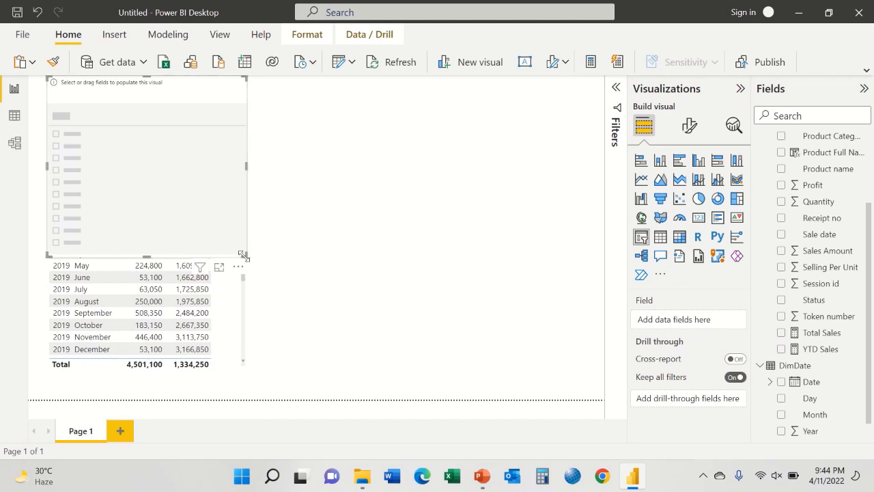
drag(244, 255, 225, 175)
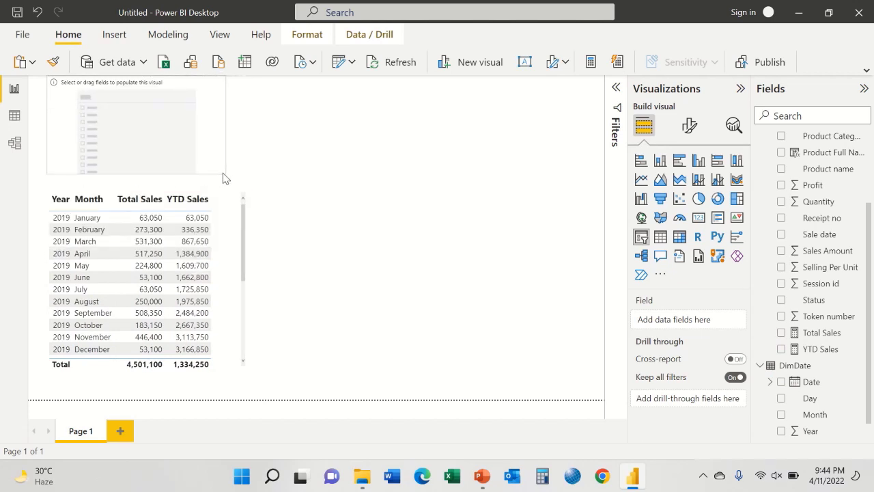
drag(793, 384, 686, 319)
click(727, 320)
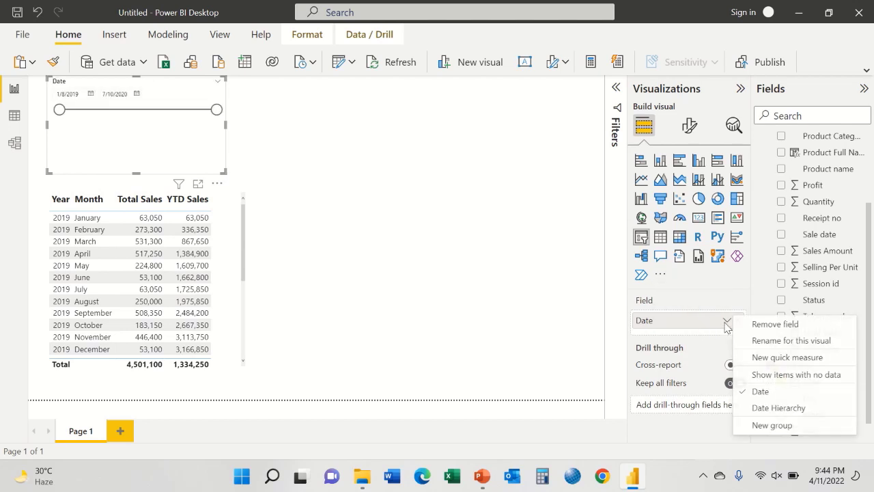
click(727, 407)
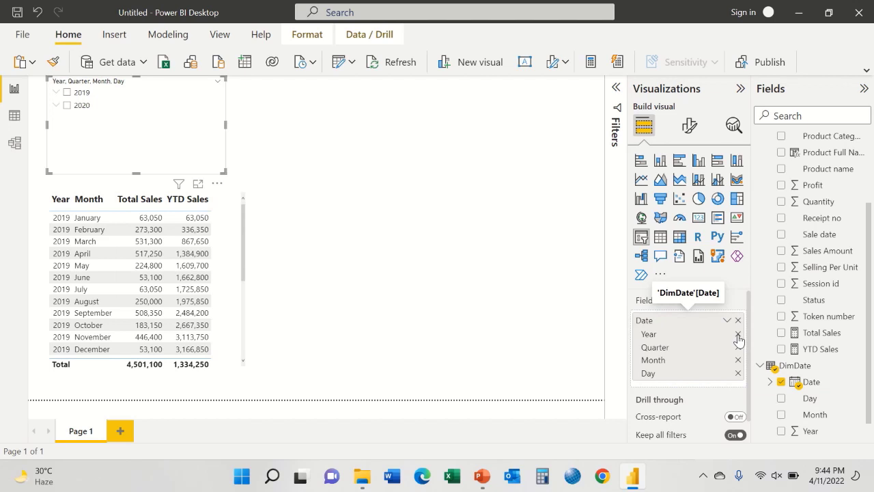
Remove the Year, Quarter and Day levels from the slicer, keeping Month, and make it a narrow column
click(737, 334)
click(737, 334)
click(737, 347)
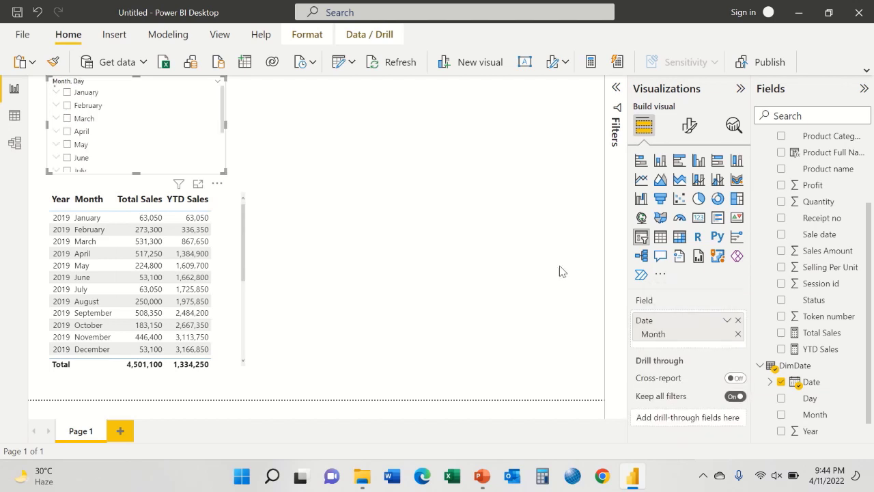
drag(224, 172, 90, 198)
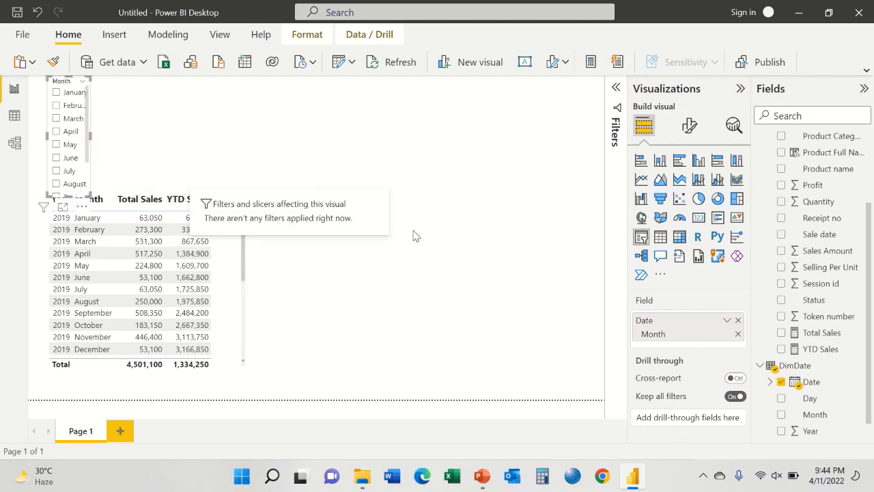
click(483, 246)
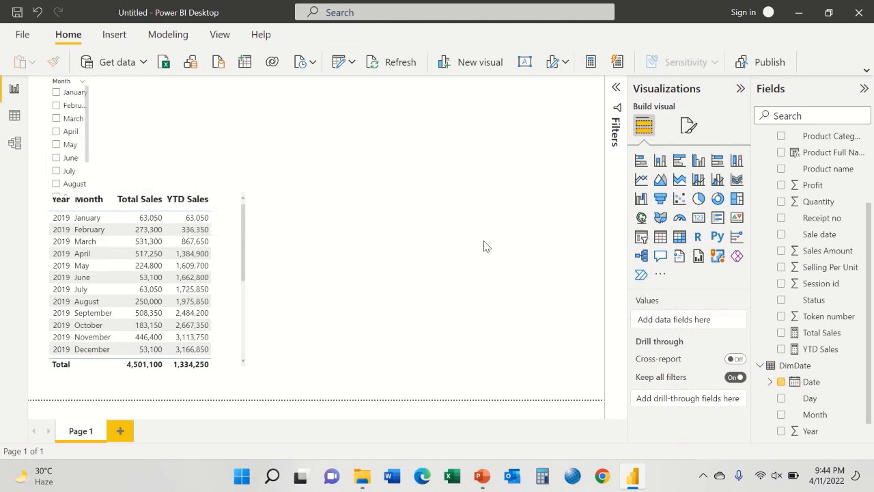
Add a second slicer beside the Month slicer using DimDate's Date Hierarchy, keeping only the Year level
click(641, 237)
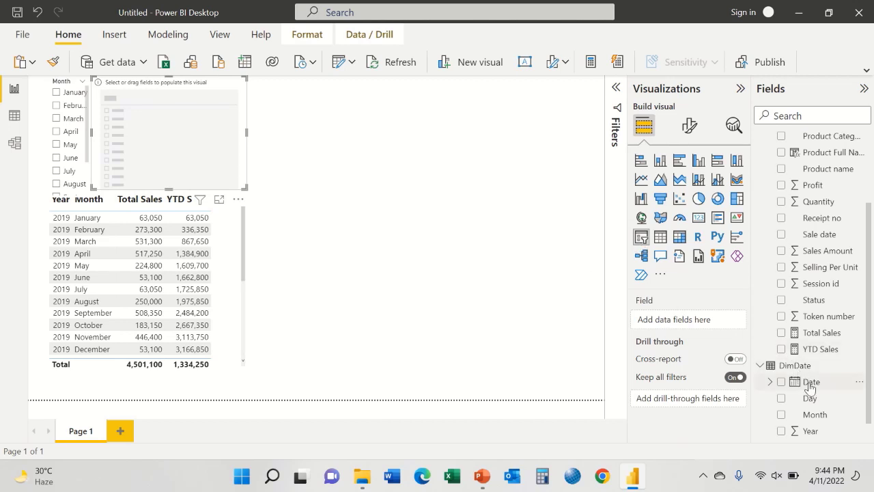
drag(803, 380, 693, 327)
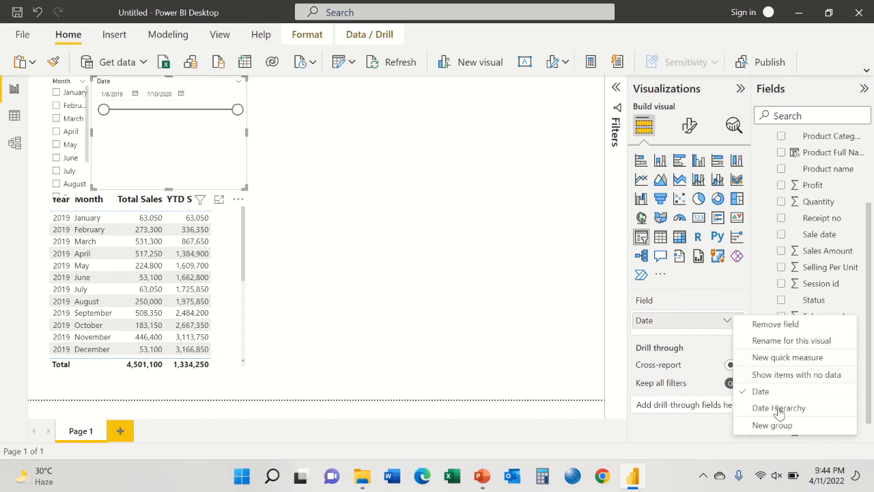
click(778, 409)
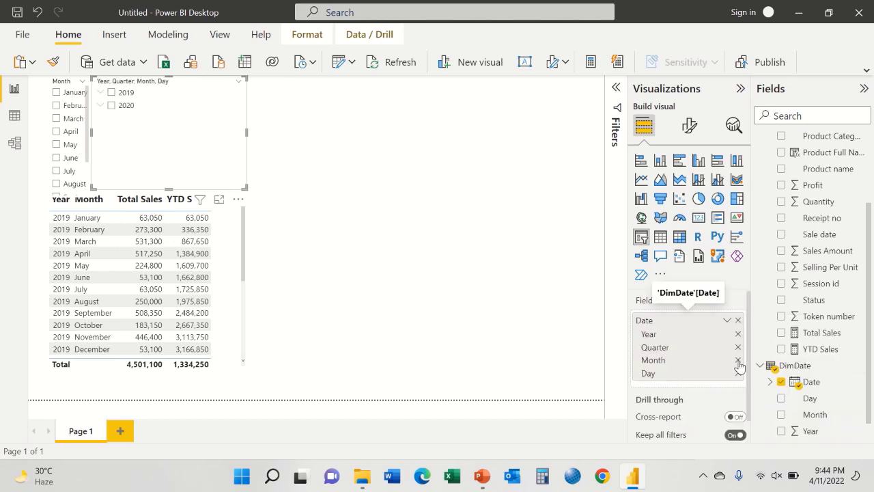
click(738, 359)
click(737, 360)
click(738, 347)
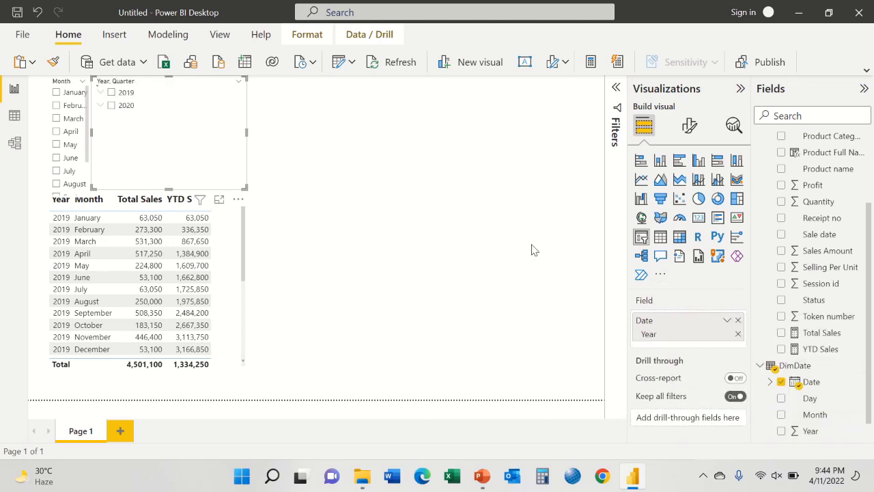
Shrink the Year slicer to a small box and move the sales table up and away from both slicers
drag(246, 188, 179, 100)
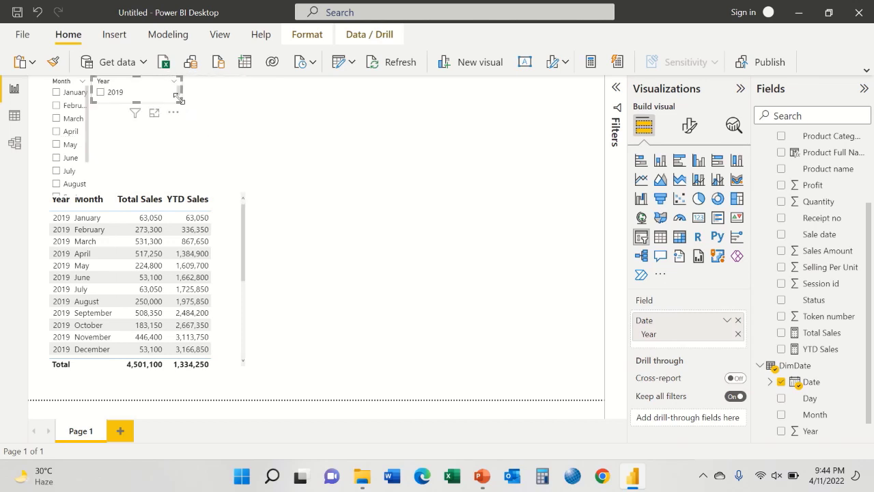
click(221, 198)
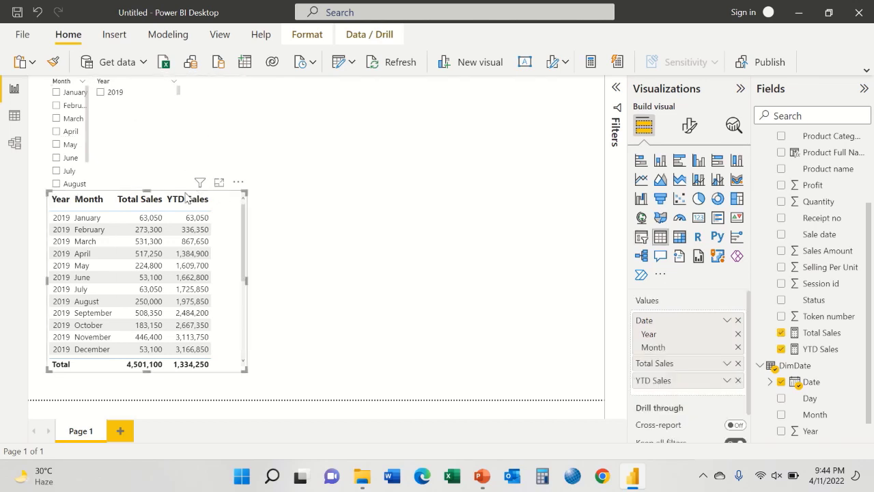
drag(313, 246, 402, 113)
click(45, 197)
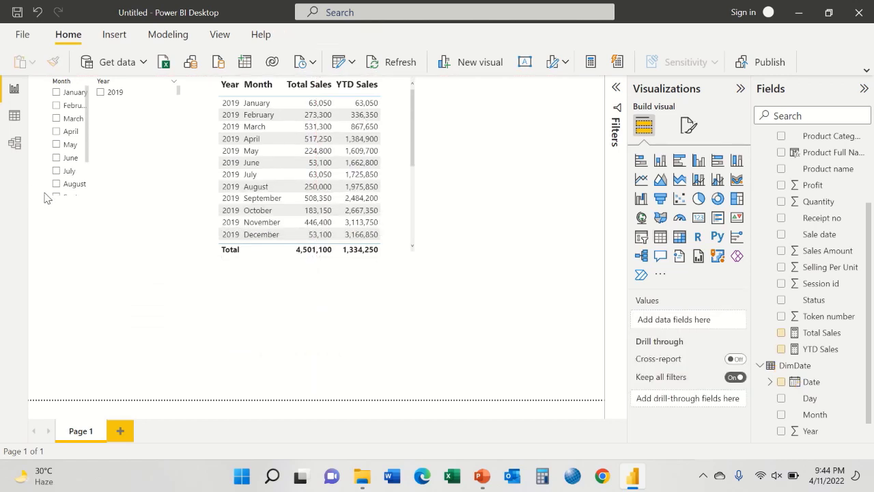
Stack the Year slicer above the Month slicer along the page's edge, resizing both to fit all their items
drag(58, 83, 45, 123)
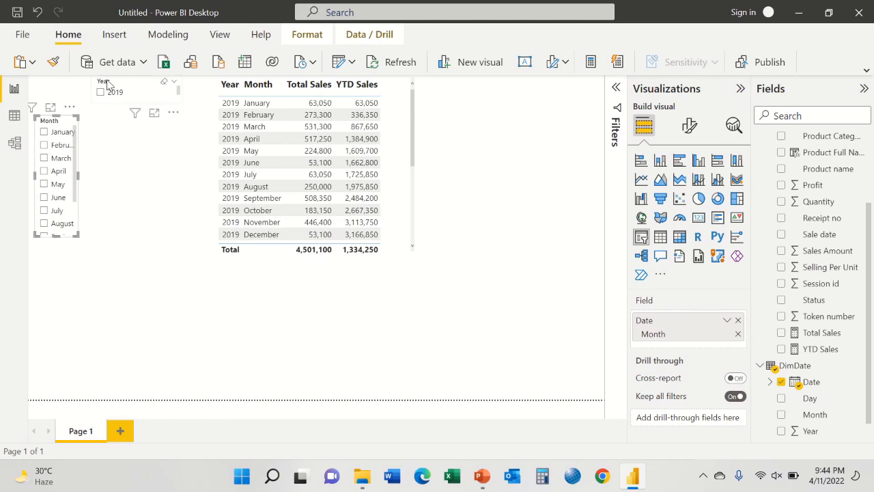
drag(107, 83, 43, 85)
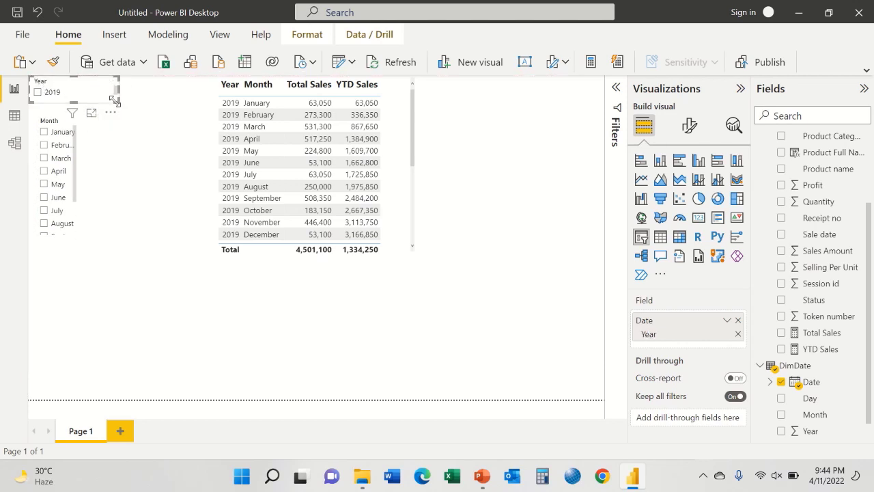
mouse_move(114, 100)
mouse_down()
mouse_move(107, 127)
mouse_move(103, 113)
mouse_up()
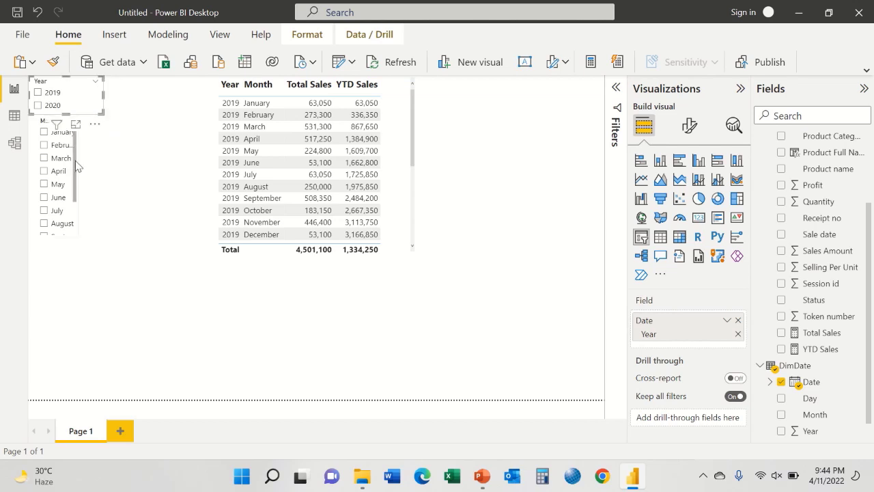
click(47, 118)
drag(45, 122, 40, 127)
drag(75, 240, 87, 292)
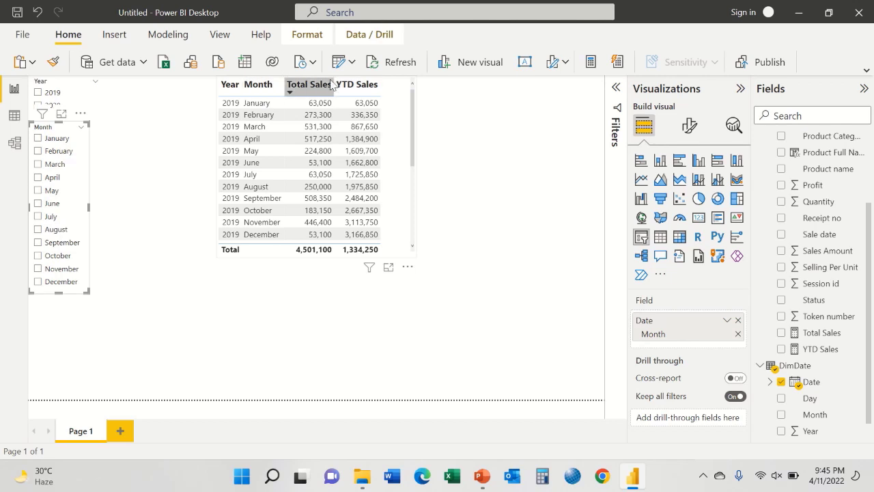
Look through the table's 2020 rows, and move the table close beside the stacked slicers
click(412, 156)
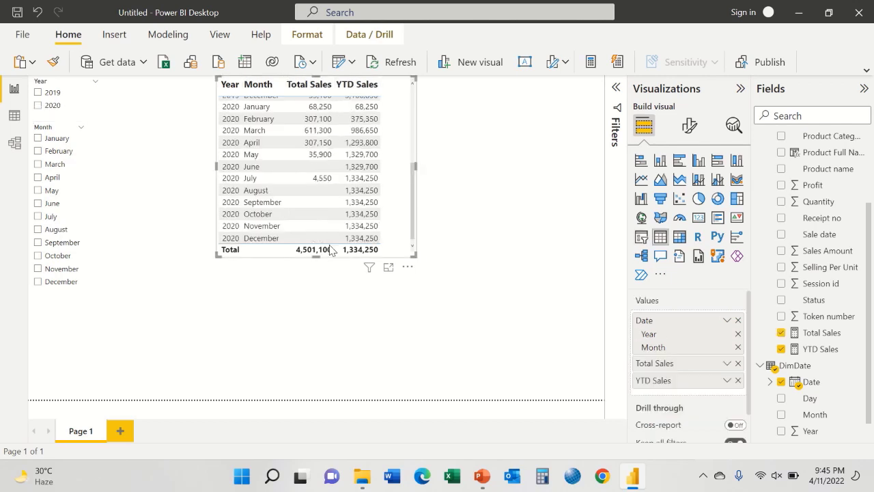
scroll(396, 177, down, 5)
drag(391, 80, 280, 81)
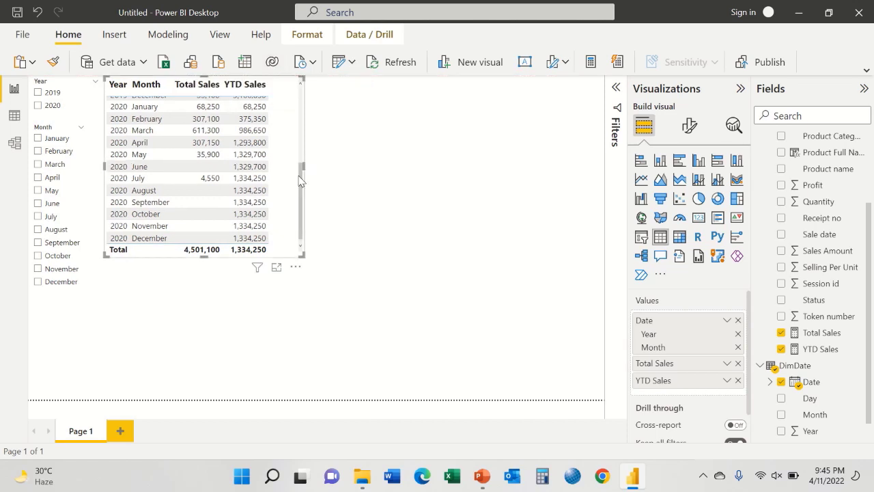
drag(301, 187, 306, 109)
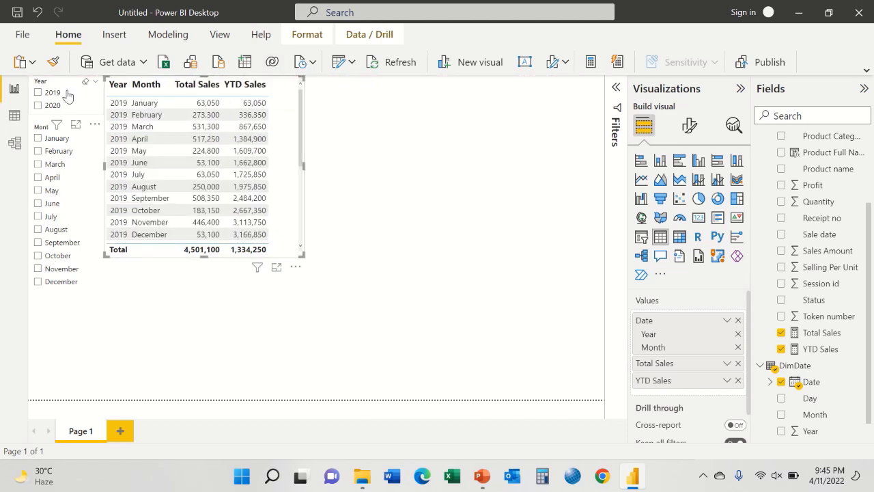
Filter the table with the Year slicer, first to 2020 and finally to 2019, and deselect the slicer
click(37, 105)
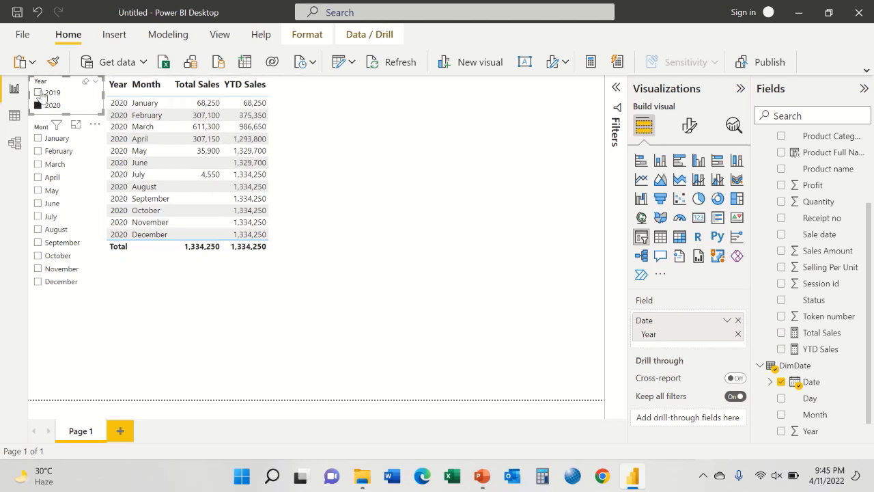
click(38, 93)
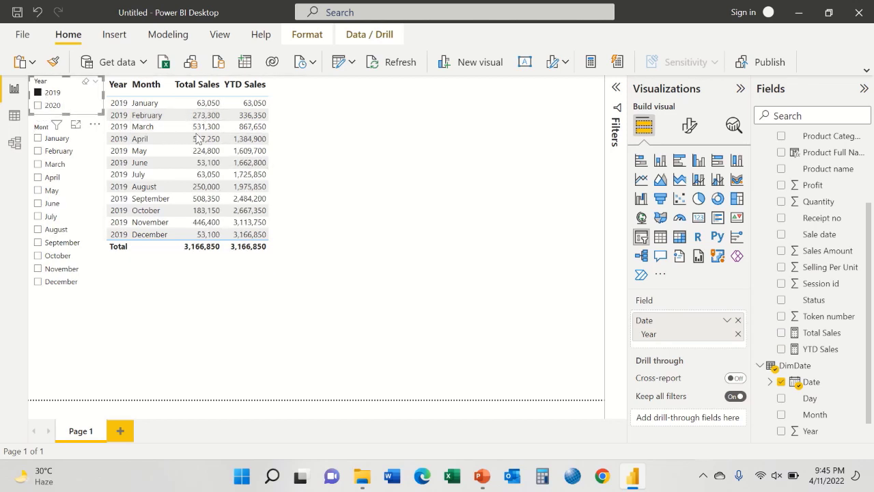
click(367, 178)
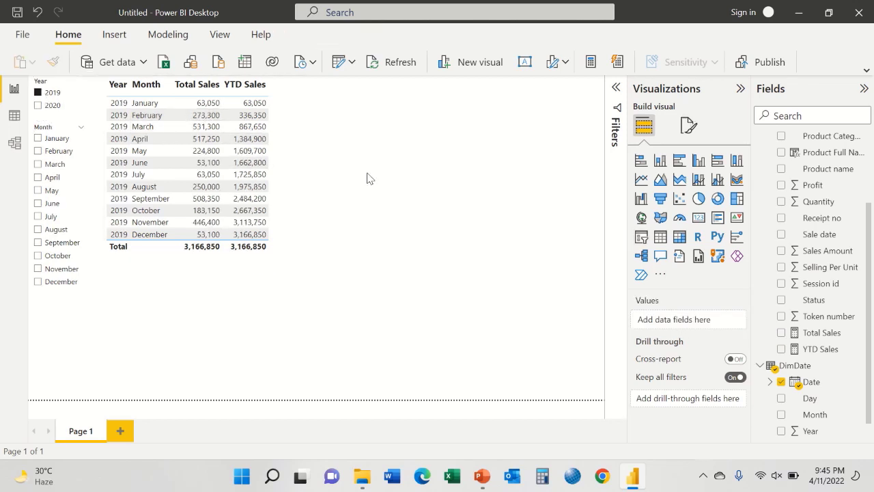
Replace the sales table with two empty card visuals of equal size, side by side next to the slicers
click(698, 217)
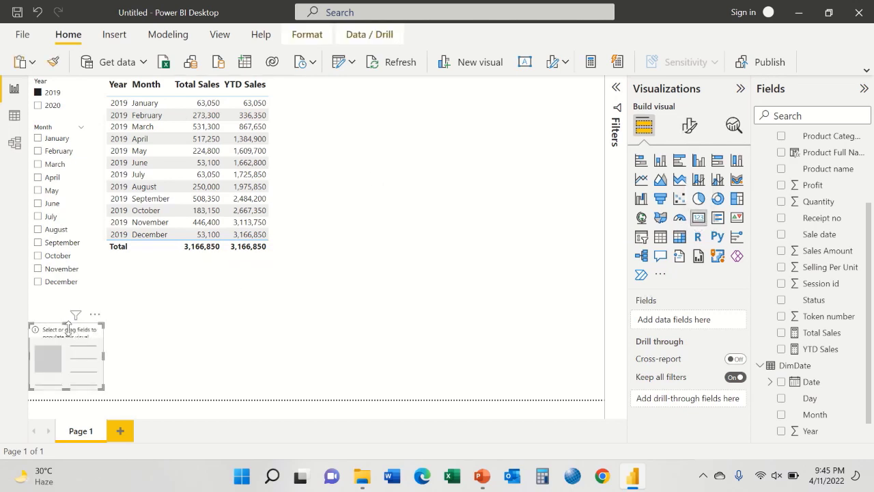
drag(81, 330, 350, 89)
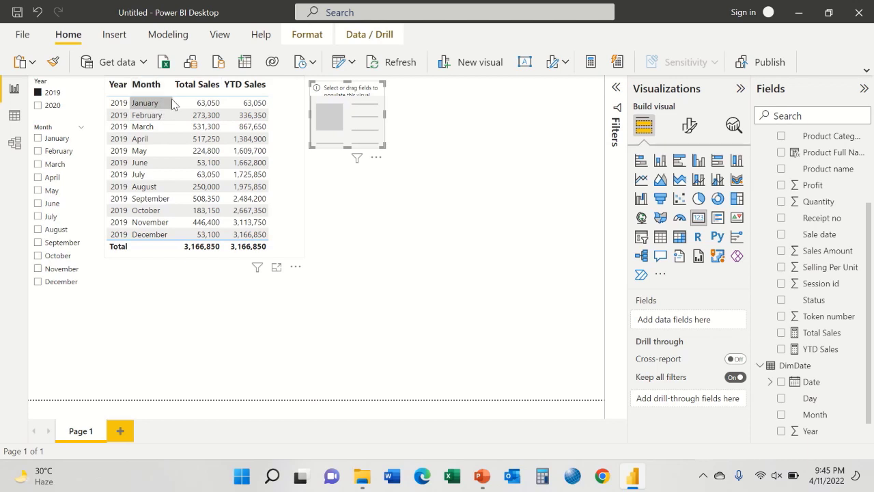
click(195, 96)
key(Delete)
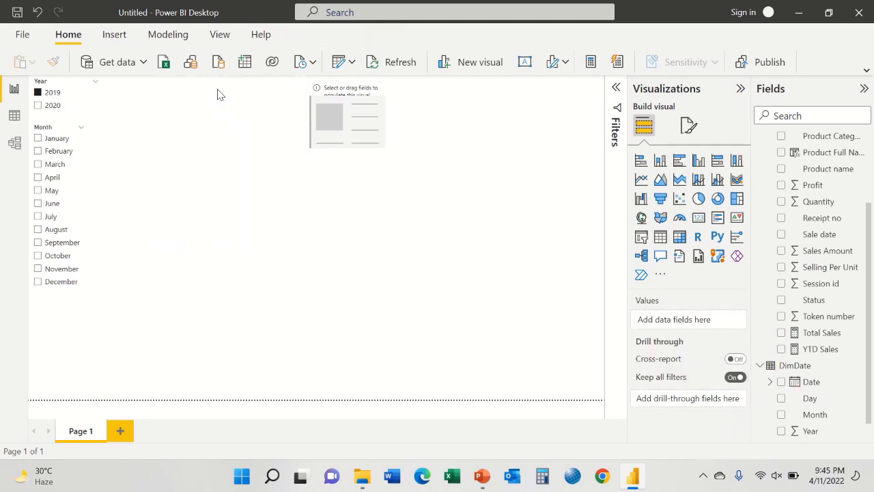
drag(341, 95, 143, 95)
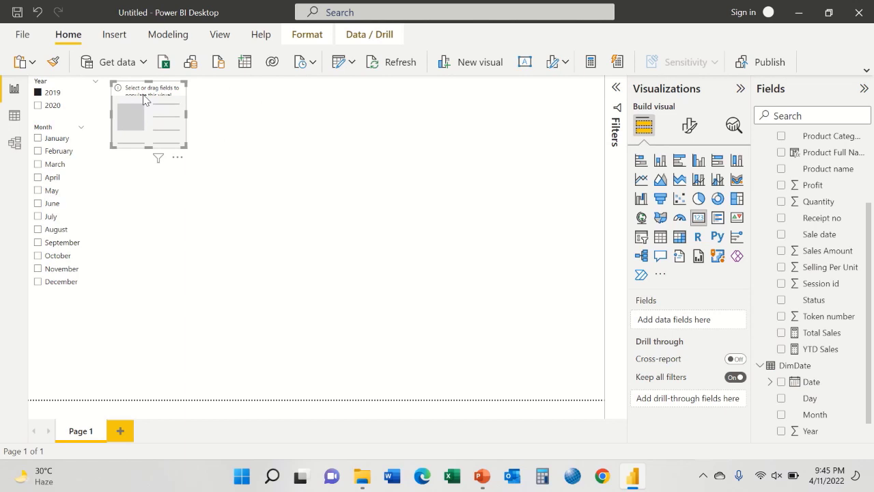
click(225, 107)
drag(171, 96, 260, 91)
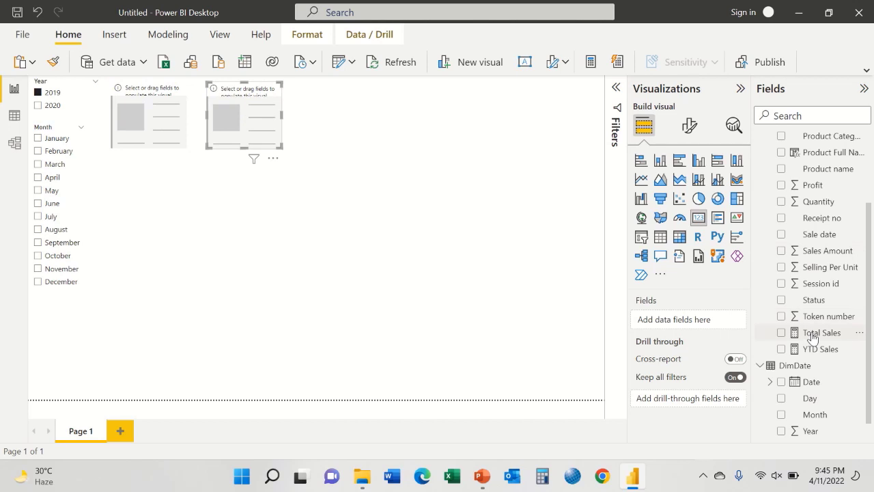
drag(811, 336, 519, 279)
click(164, 136)
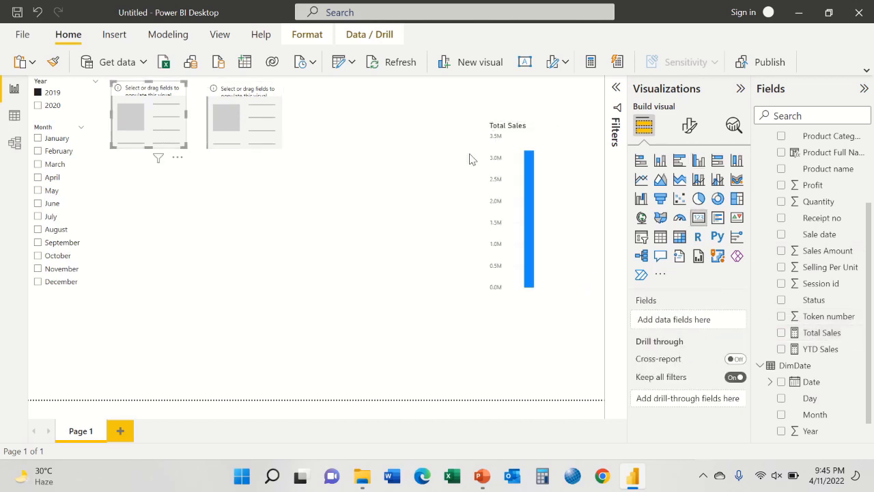
click(544, 123)
key(Delete)
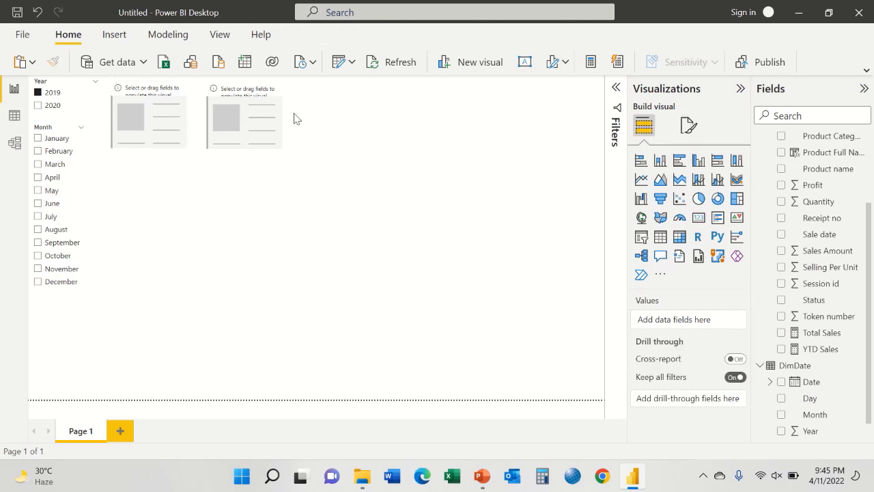
Fill the card nearest the slicers with the Total Sales measure and the other card with YTD Sales
click(136, 117)
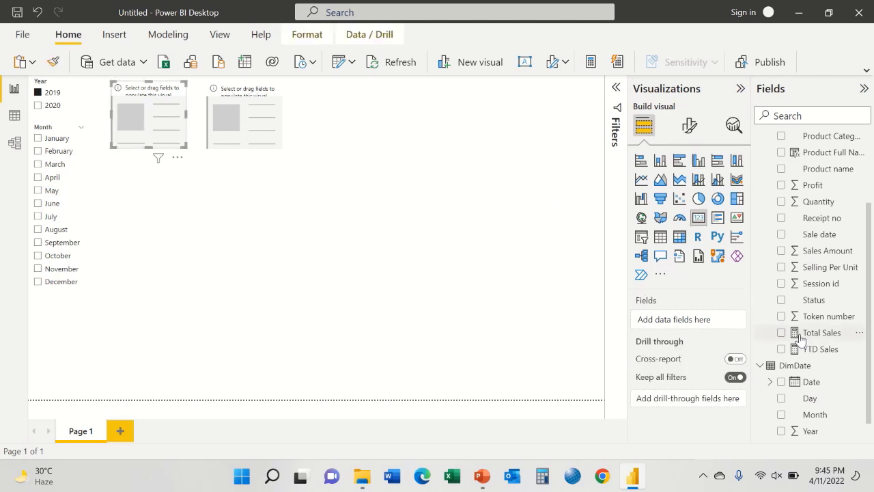
drag(805, 332, 707, 321)
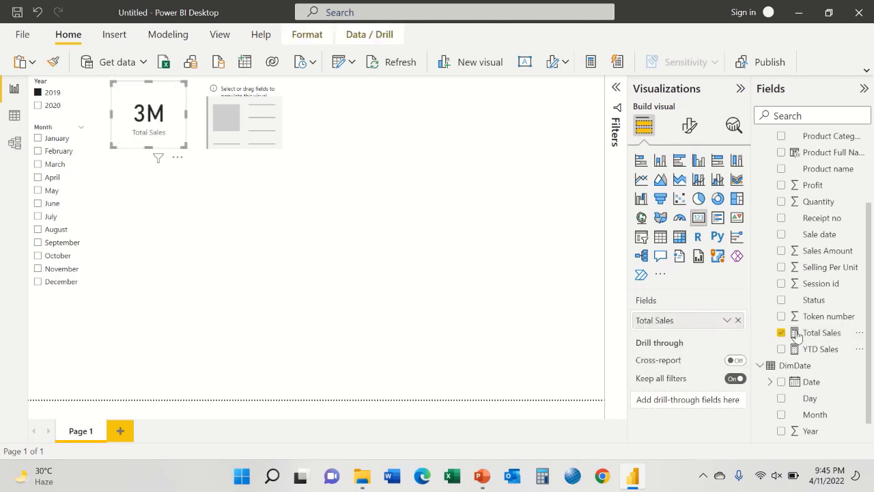
click(291, 134)
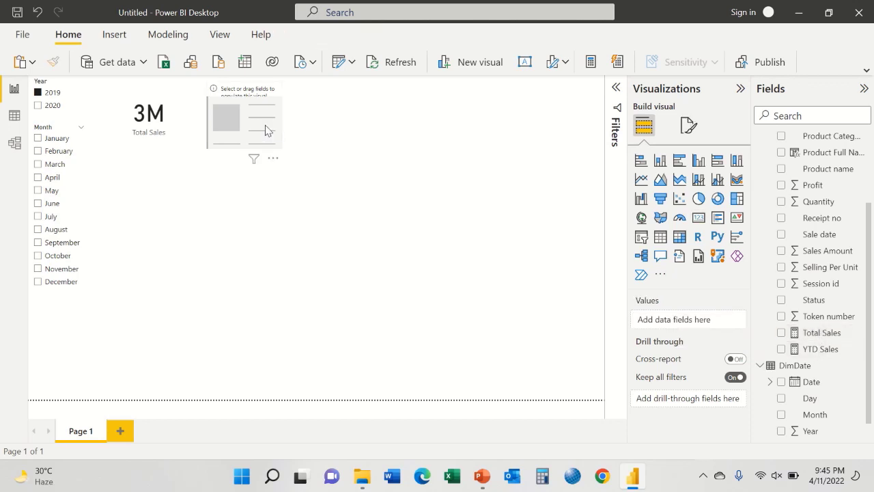
click(268, 129)
drag(791, 351, 716, 318)
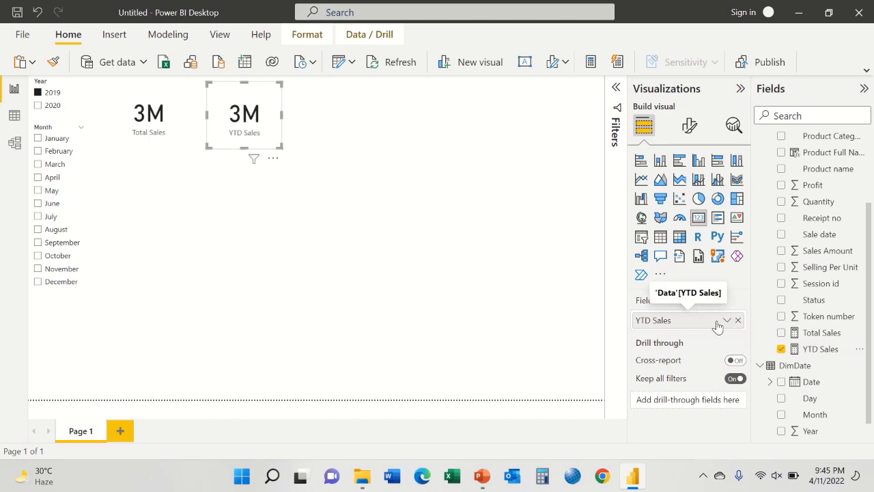
Set the callout value display units to Thousands on both the YTD Sales and Total Sales cards
click(689, 125)
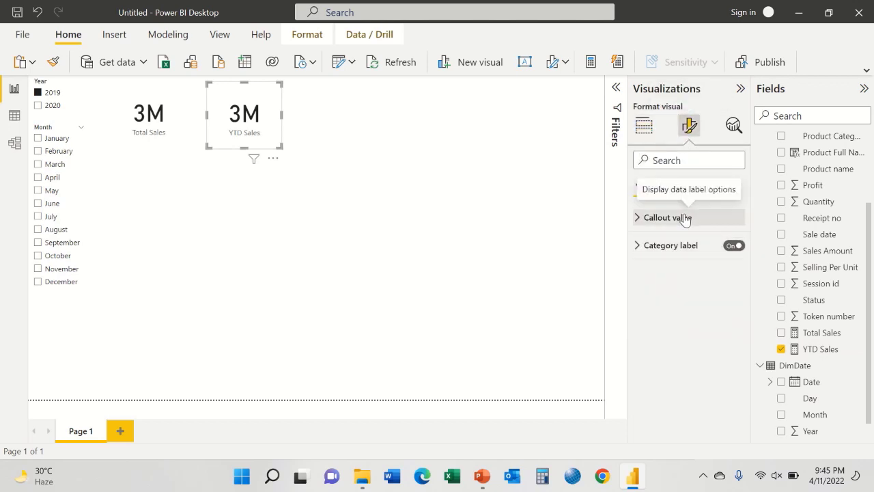
click(688, 218)
click(731, 351)
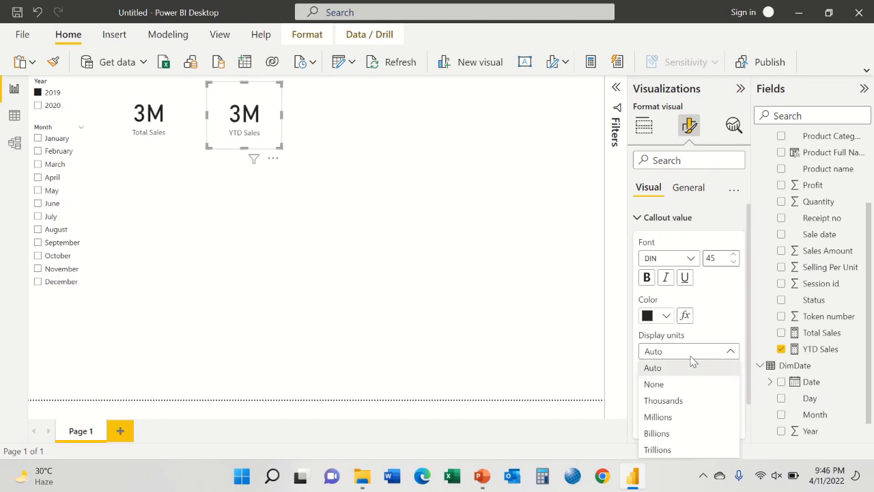
click(675, 404)
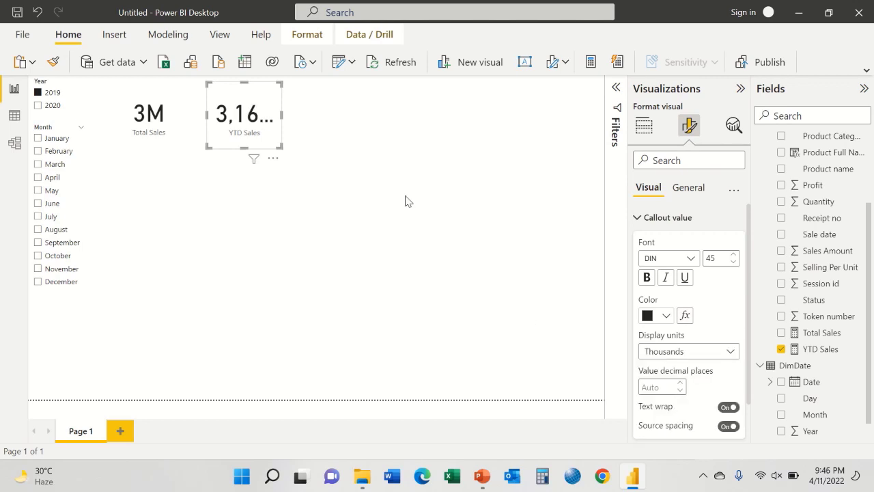
click(168, 133)
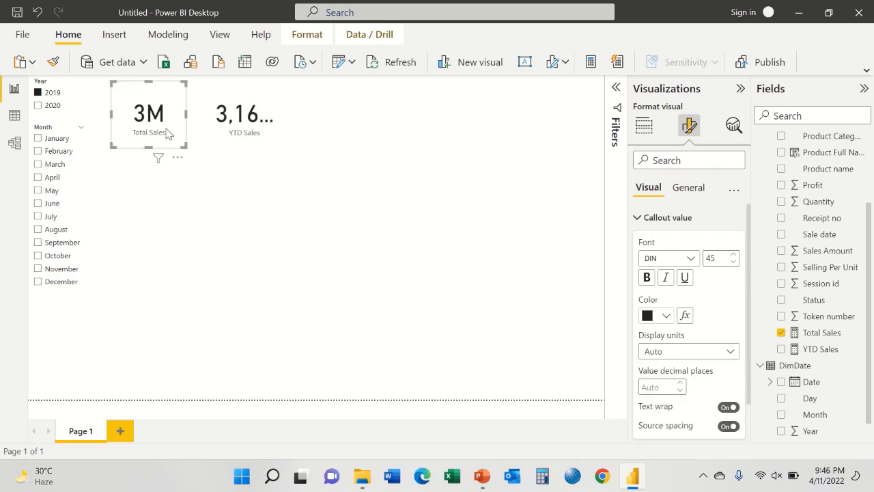
click(650, 355)
click(708, 404)
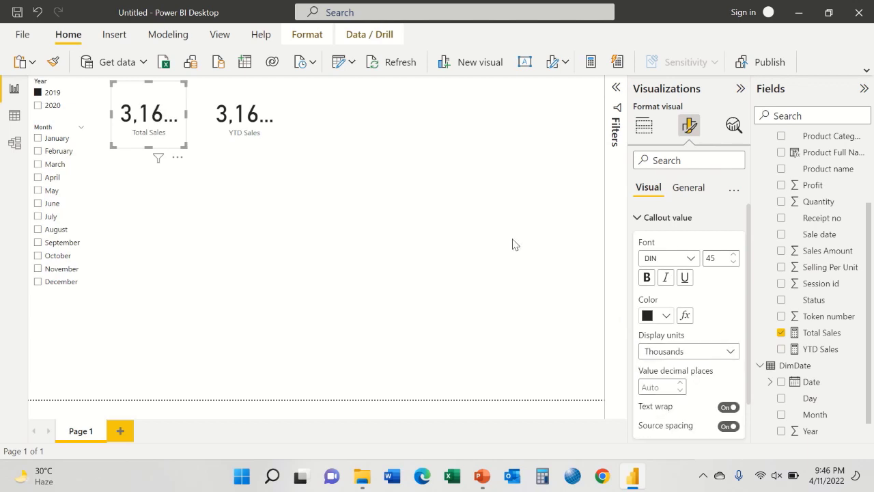
Collapse the Visualizations pane, space the two cards apart, and widen each one enough for its full callout value
click(741, 90)
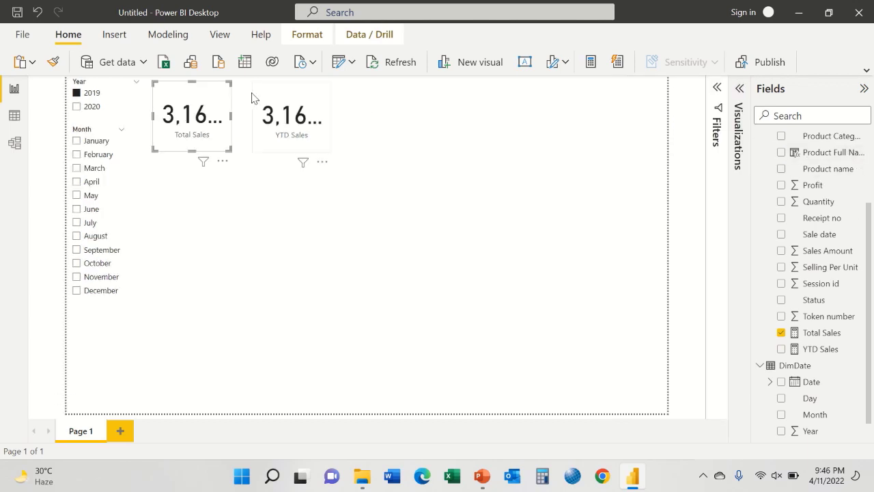
drag(314, 96, 362, 98)
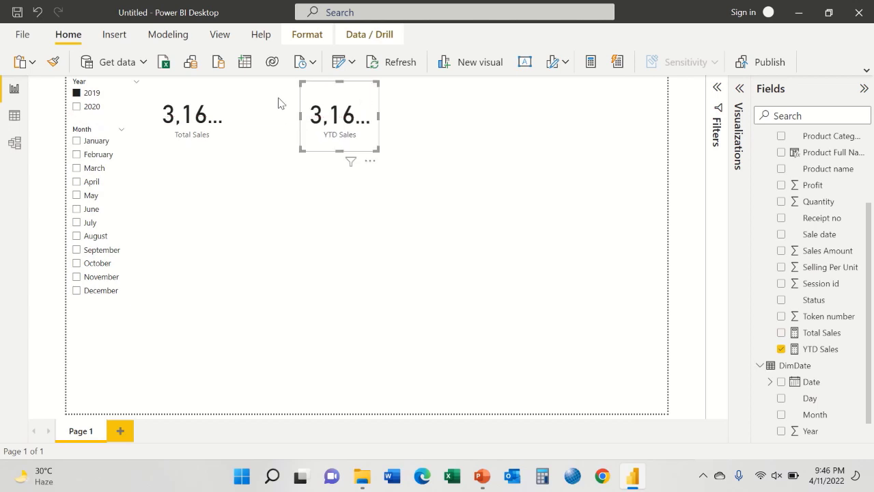
click(208, 105)
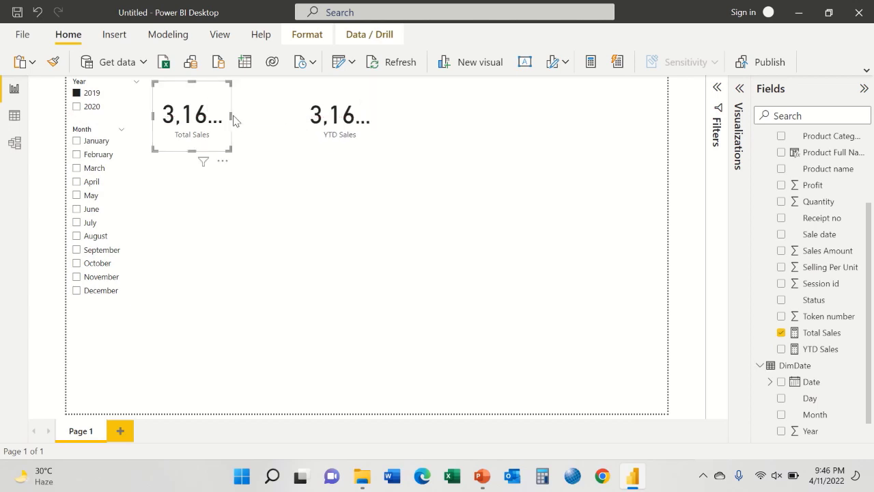
drag(231, 114, 260, 117)
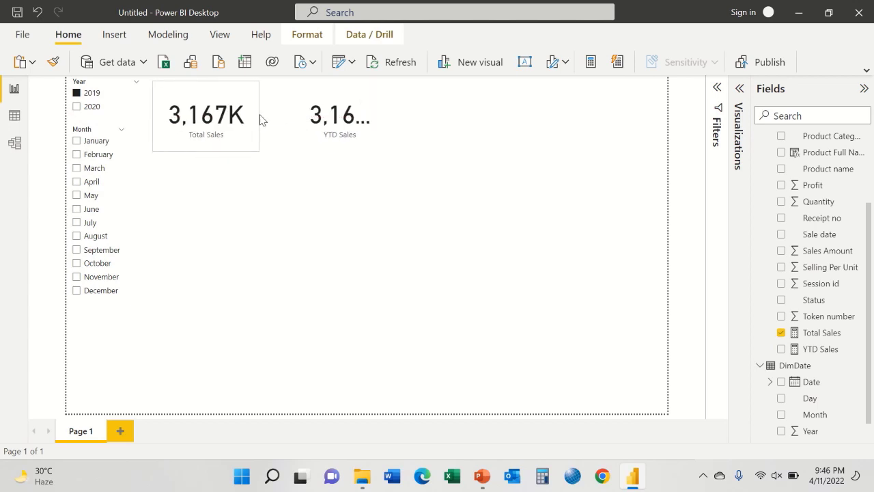
click(308, 117)
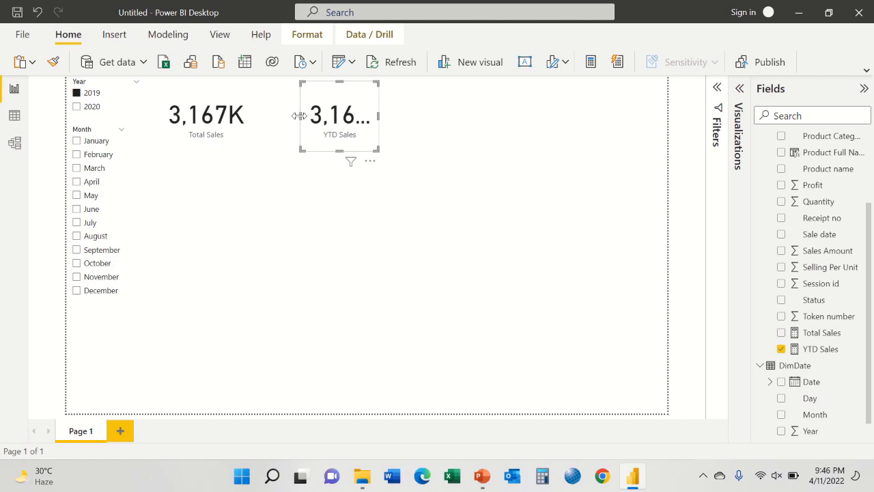
drag(289, 120, 273, 115)
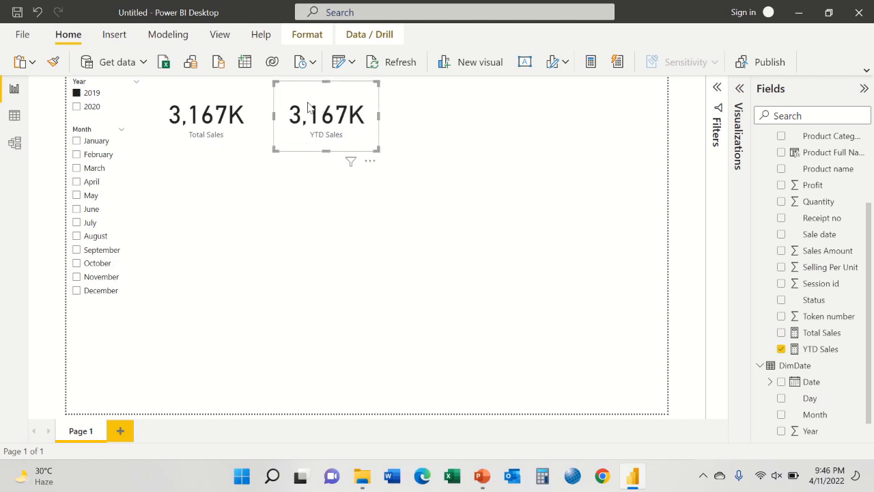
Filter the report to 2020 in the Year slicer and to both January and February in the Month slicer
click(279, 194)
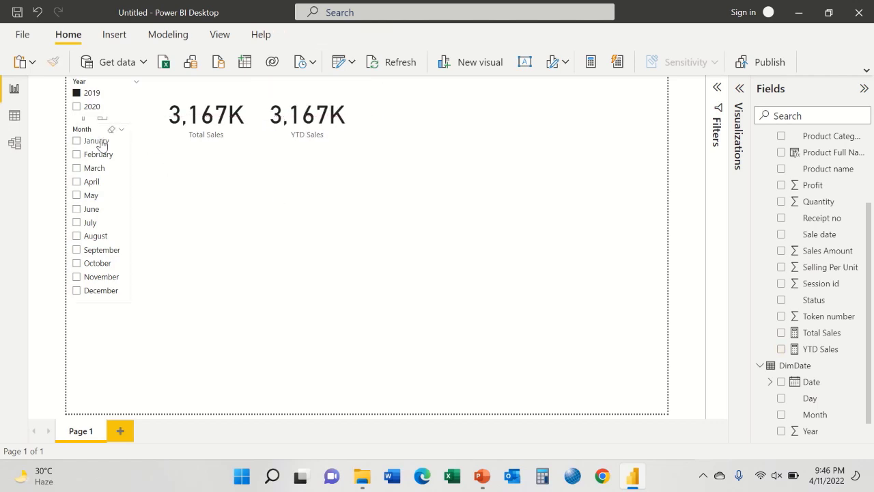
click(78, 107)
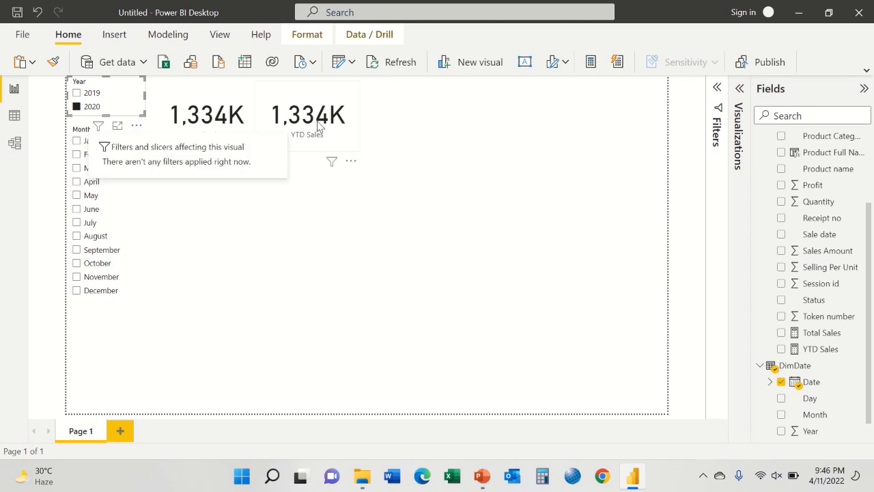
click(76, 141)
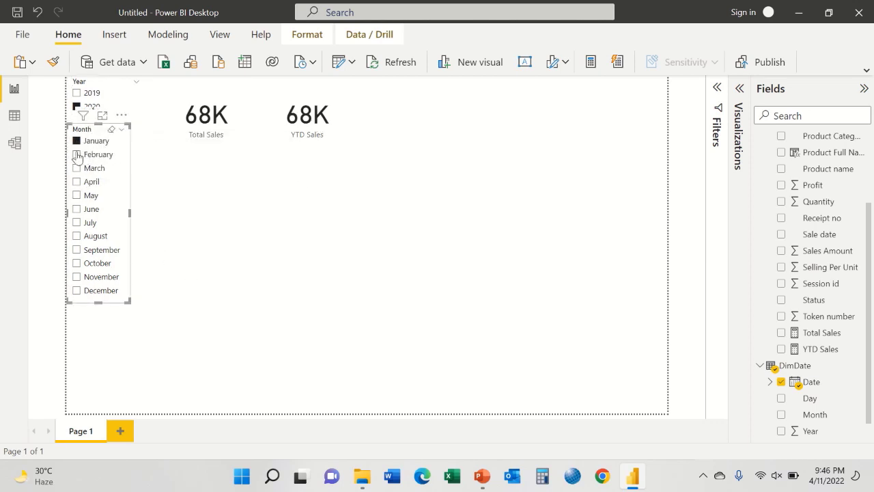
click(76, 156)
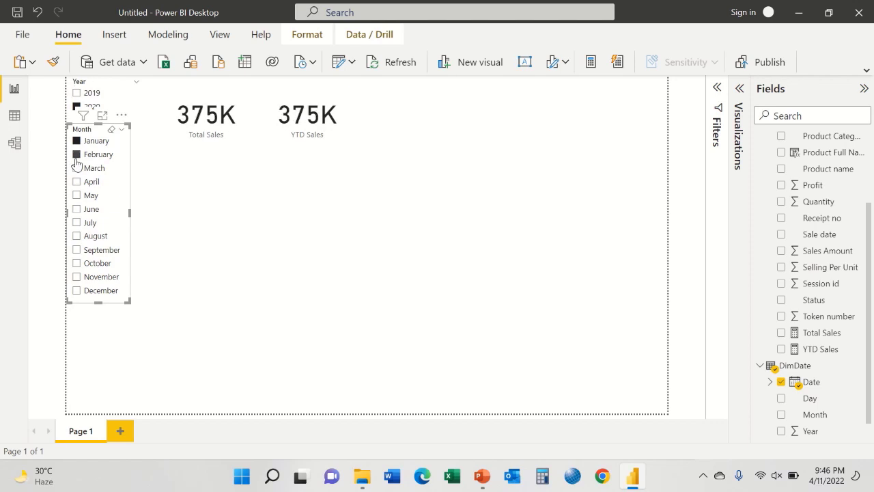
click(225, 185)
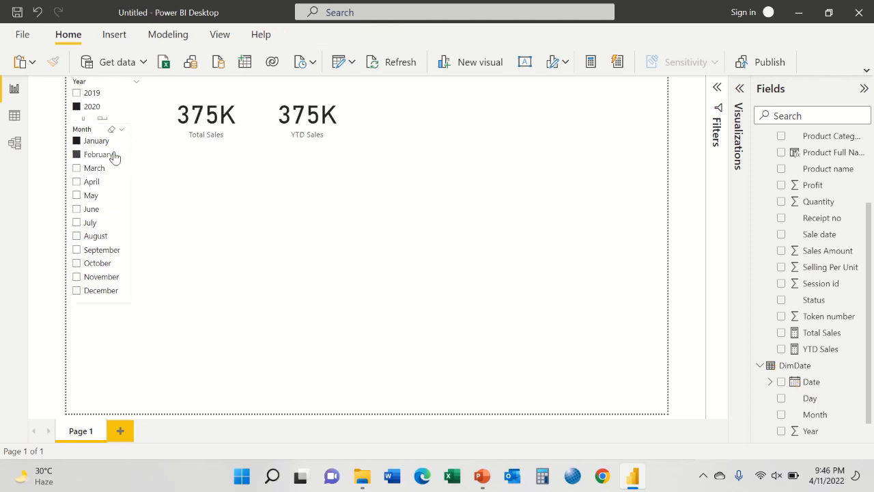
Compare the Total Sales and YTD Sales cards with the Month slicer on February alone and on March alone
click(76, 142)
click(77, 157)
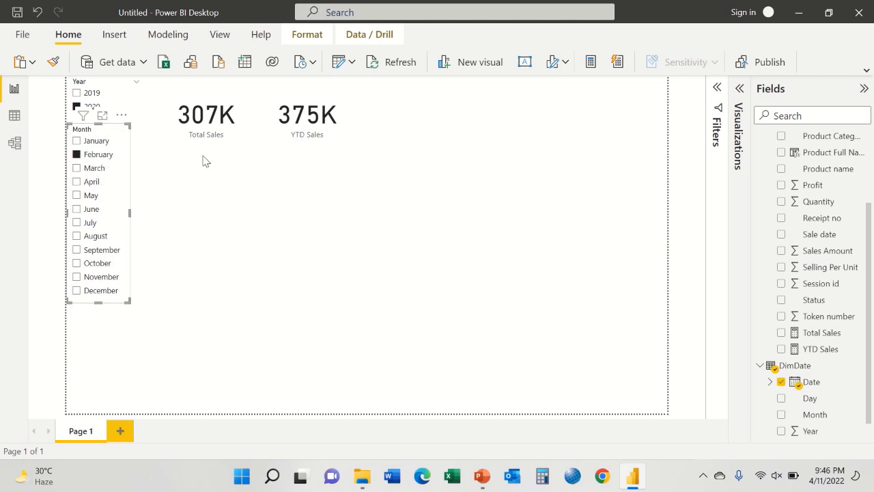
click(215, 172)
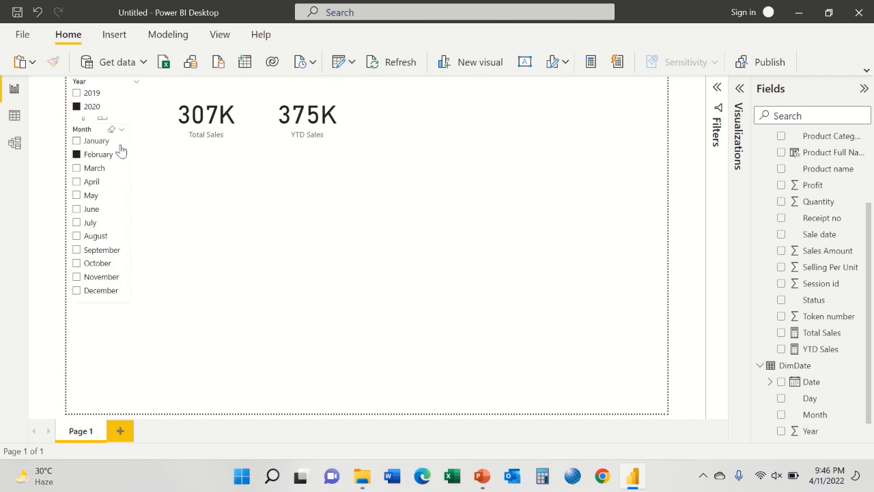
click(76, 169)
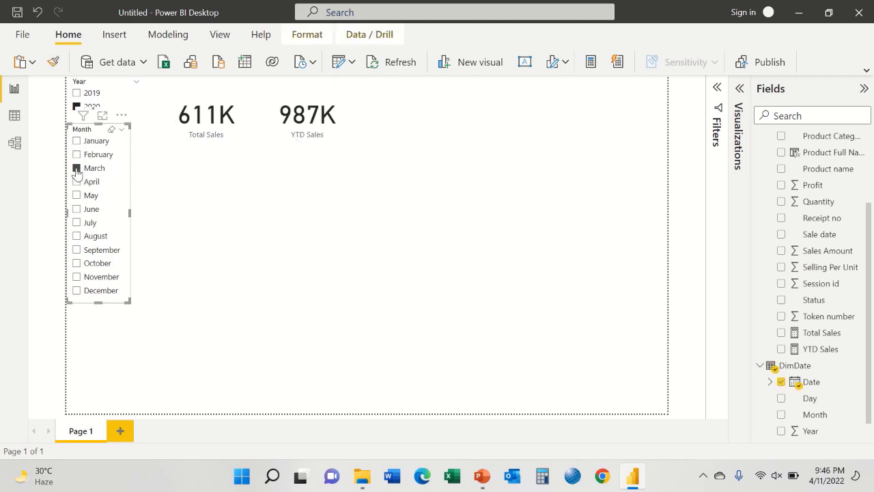
click(208, 188)
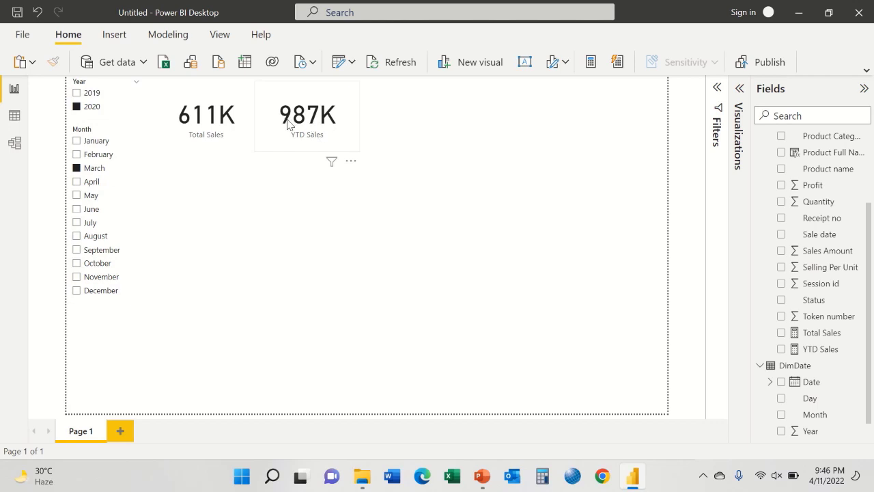
mouse_move(231, 162)
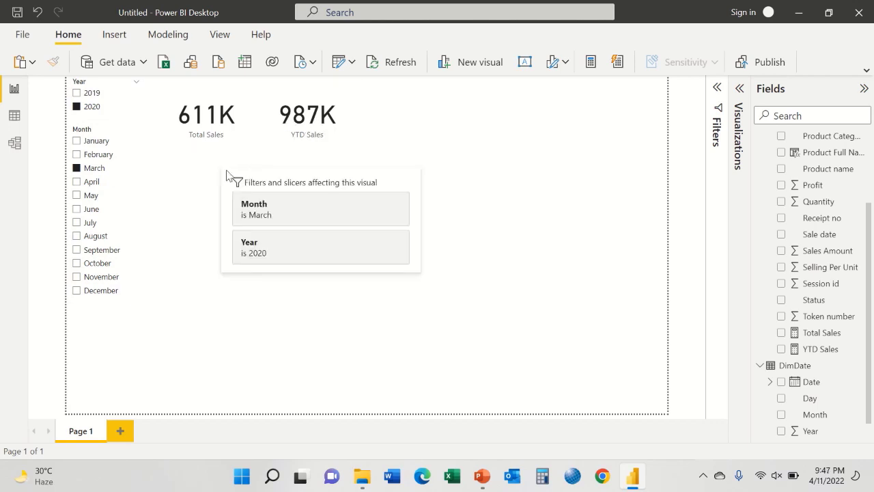
Add a large table visual beside the YTD Sales card, containing only the Month level of DimDate's Date hierarchy
click(738, 90)
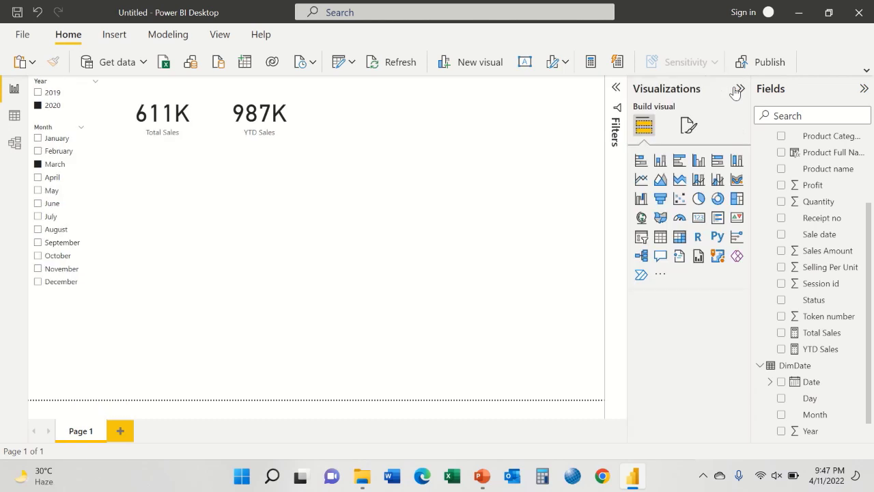
click(660, 238)
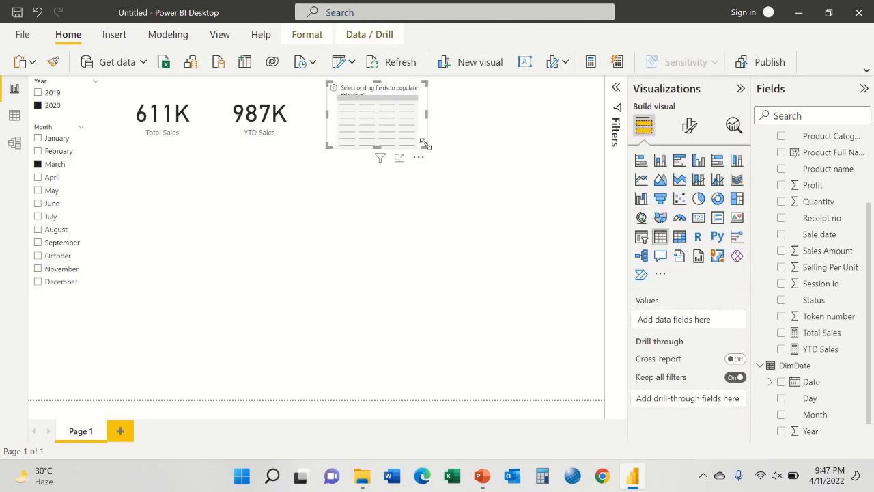
drag(521, 227, 573, 277)
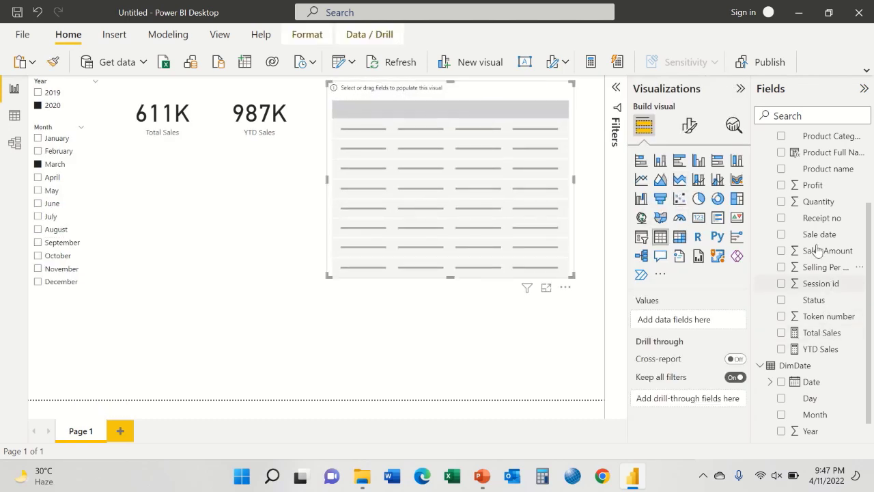
drag(800, 384, 692, 330)
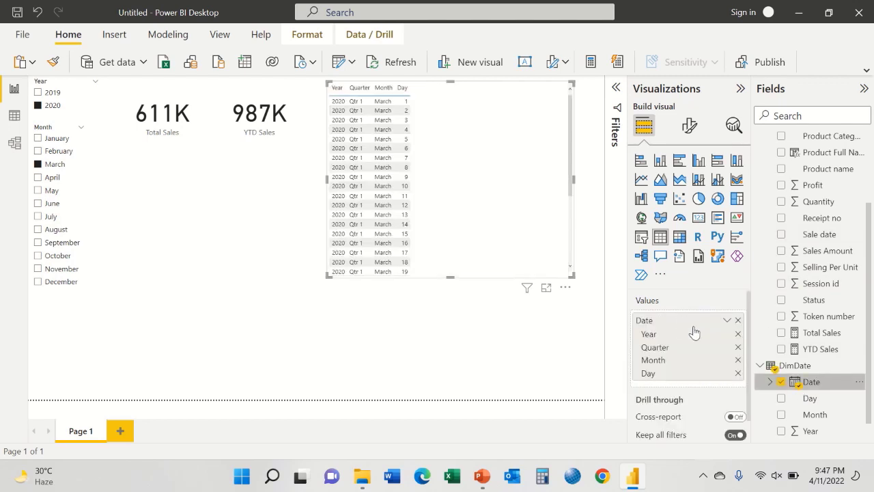
click(738, 347)
click(738, 360)
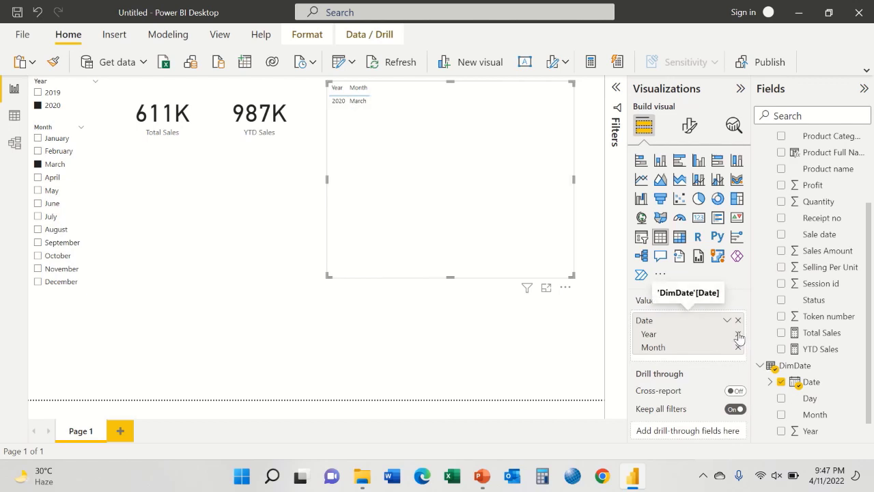
click(738, 334)
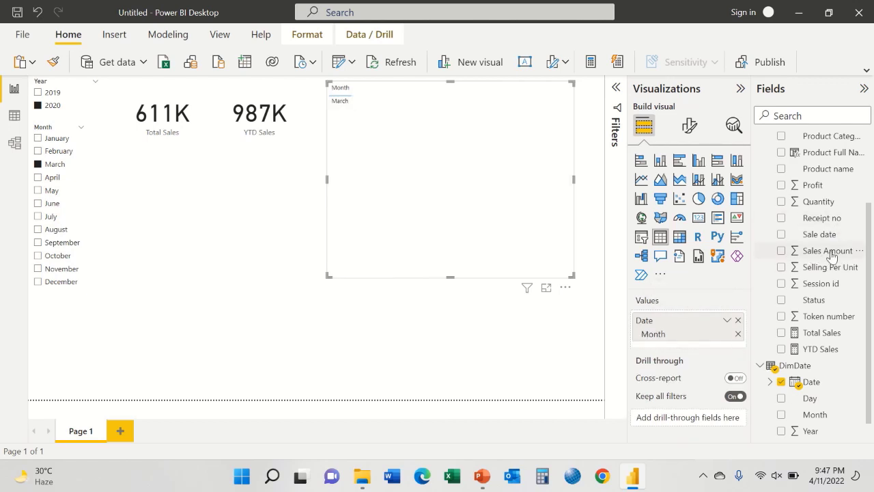
Add the Total Sales and YTD Sales measures to the month table and move the table slightly lower on the page
drag(812, 333, 683, 342)
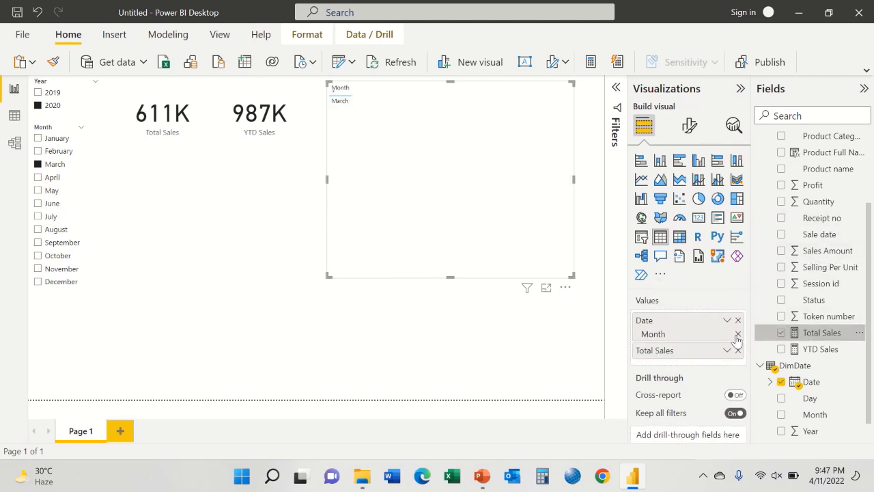
drag(819, 350, 722, 355)
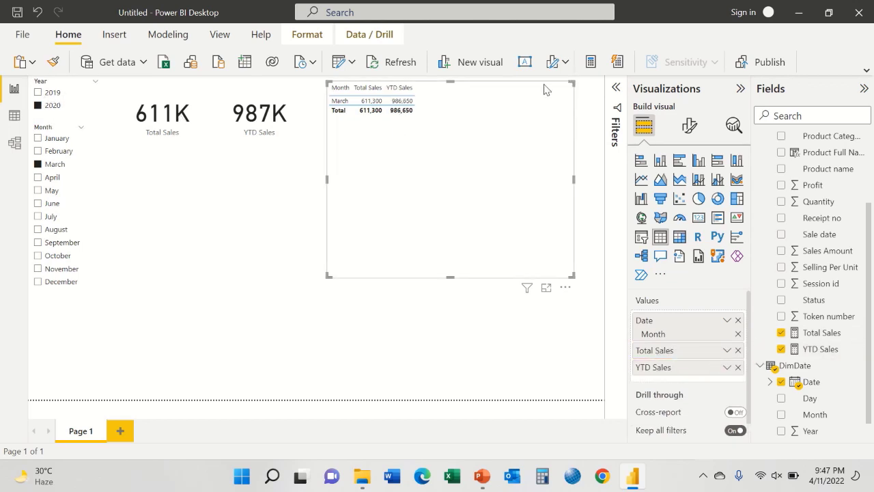
drag(544, 105, 540, 139)
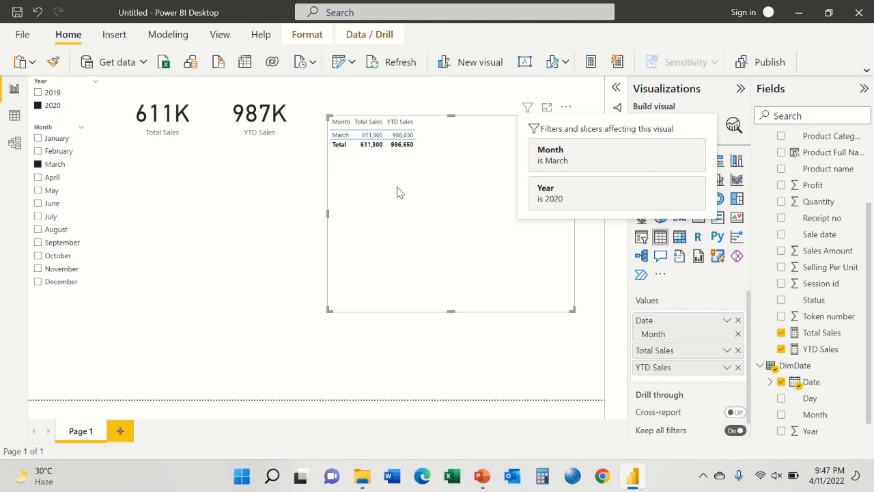
Clear the Month slicer's selection and examine the table's monthly Total Sales and YTD Sales in focus mode
click(546, 107)
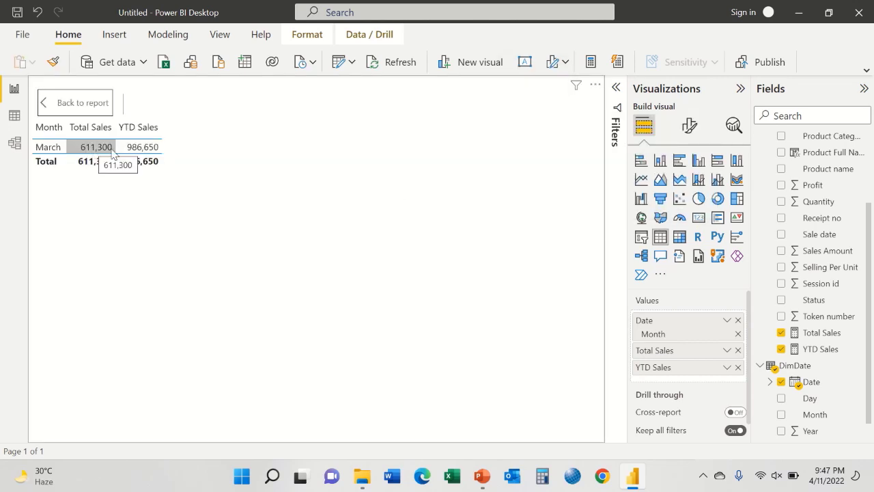
click(65, 113)
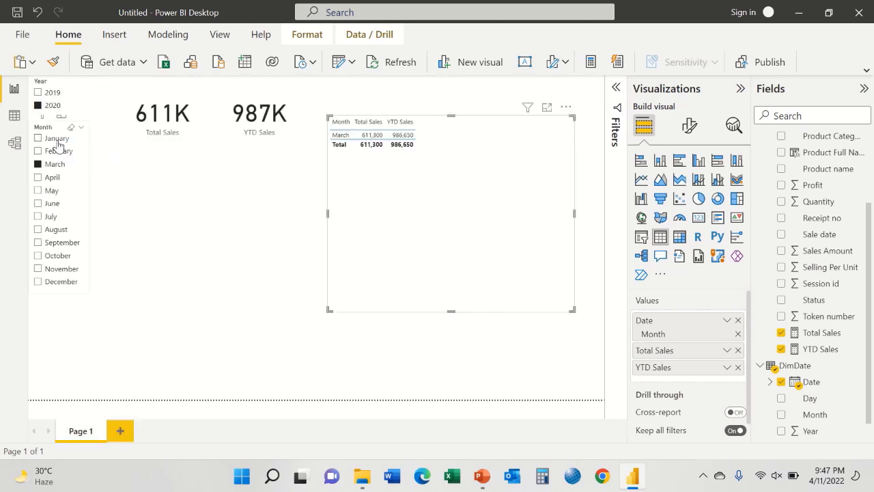
click(72, 129)
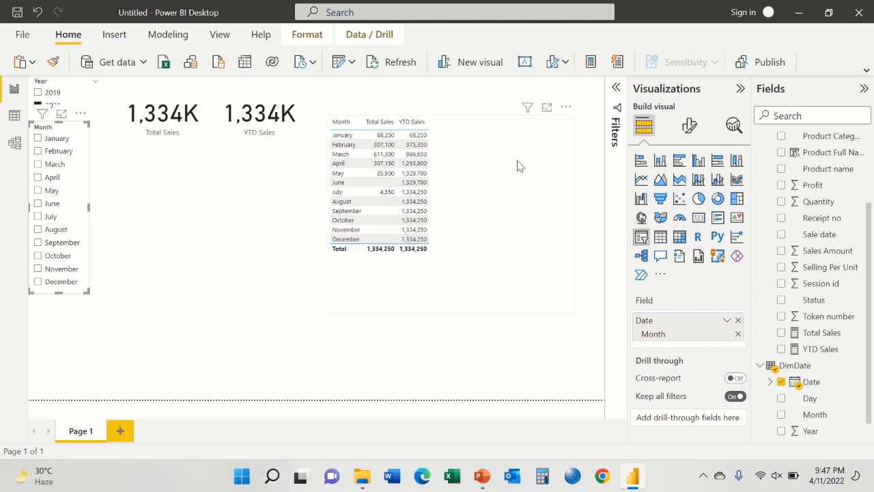
click(546, 111)
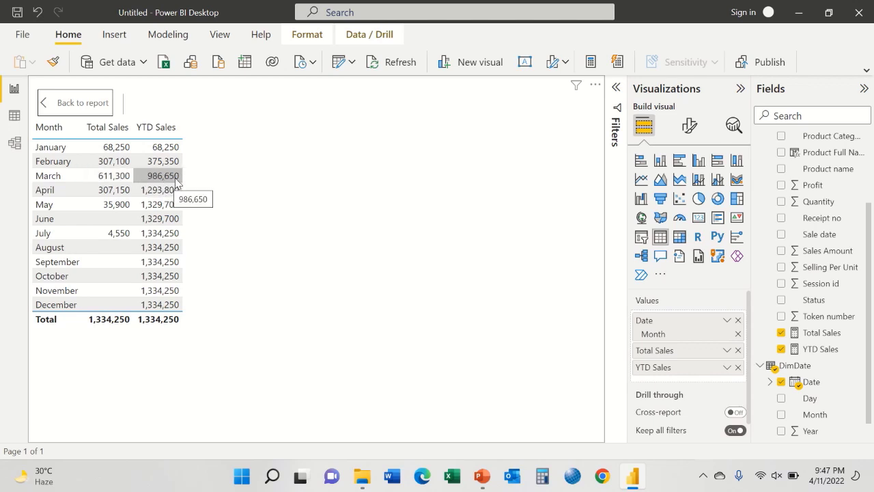
click(61, 104)
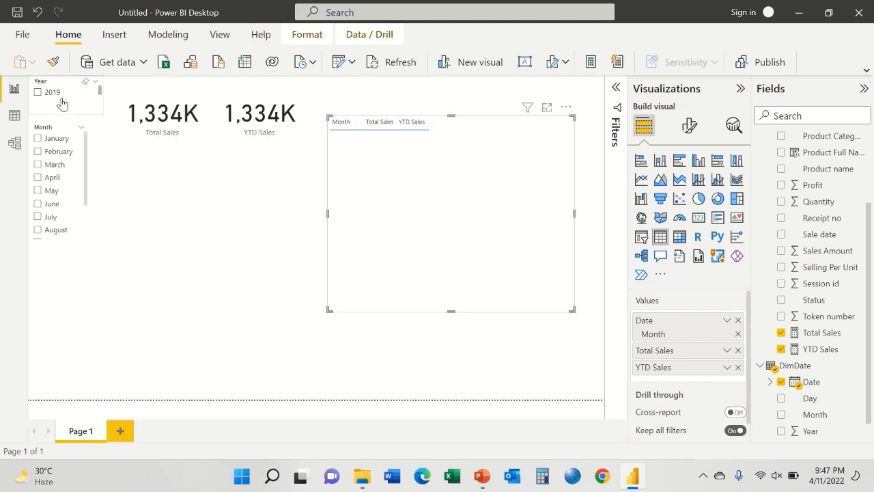
click(273, 223)
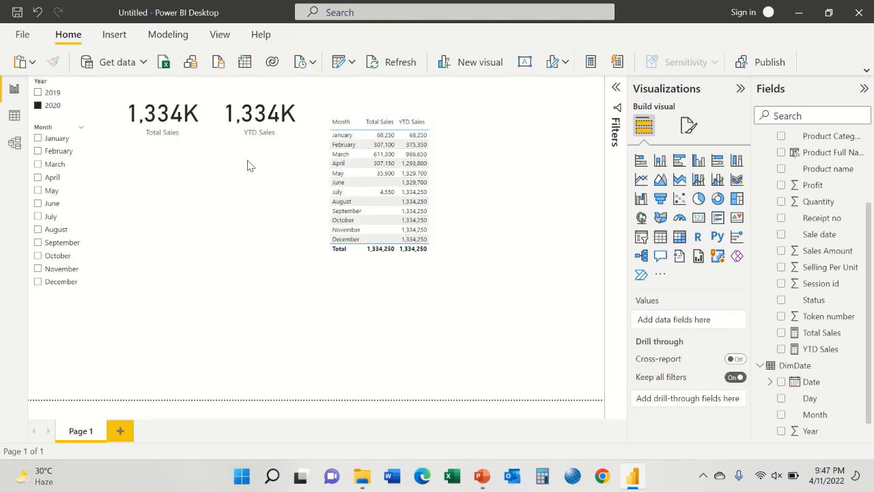
mouse_move(419, 19)
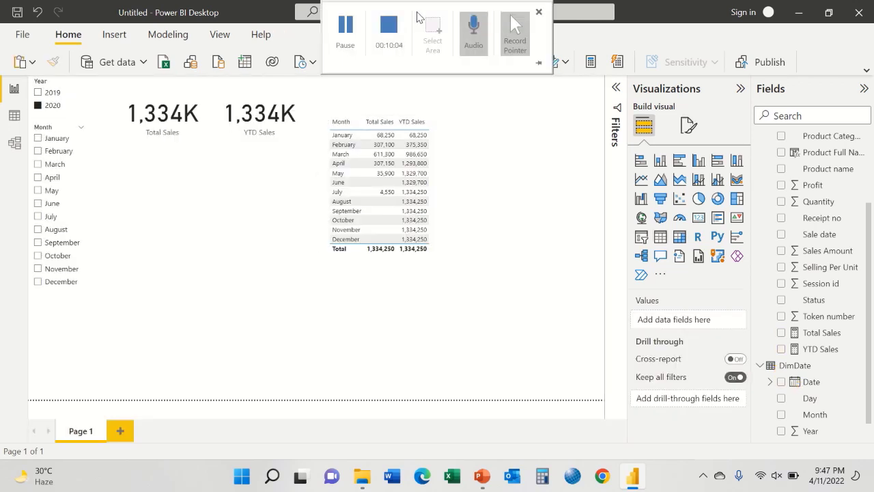